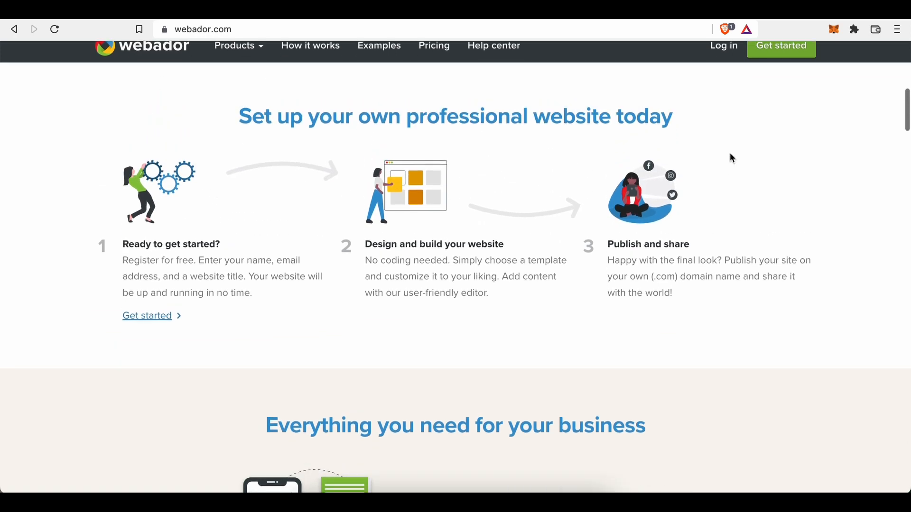
- Look over the Webador homepage, including the setup steps and the business features it offers
scroll(813, 206, "down", 1)
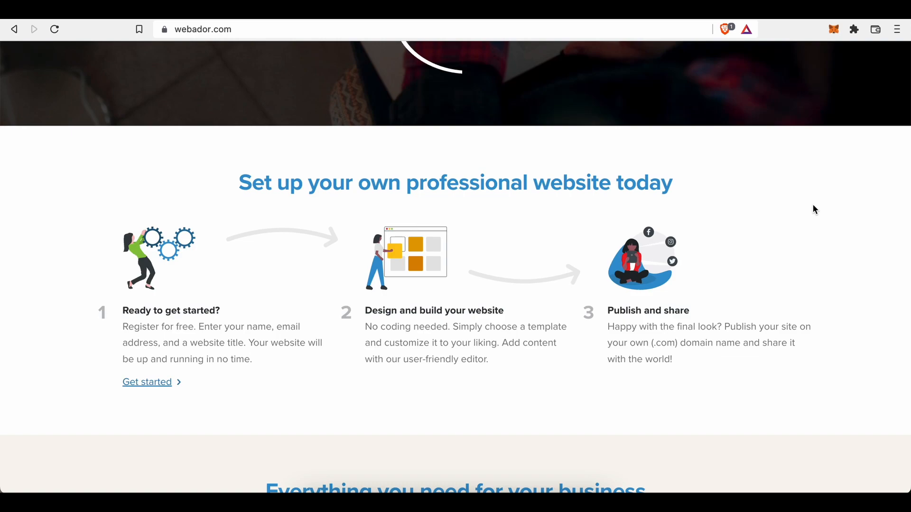
scroll(813, 208, "down", 1)
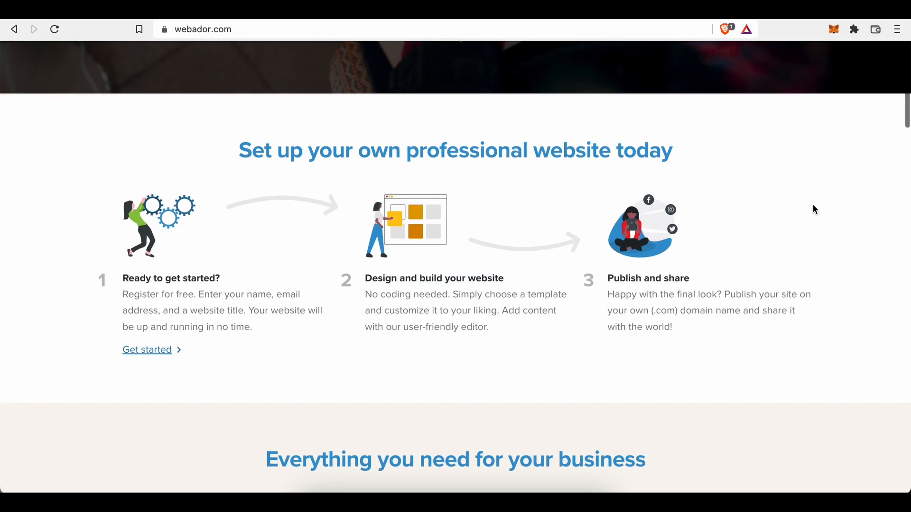
scroll(814, 209, "down", 1)
scroll(816, 211, "down", 10)
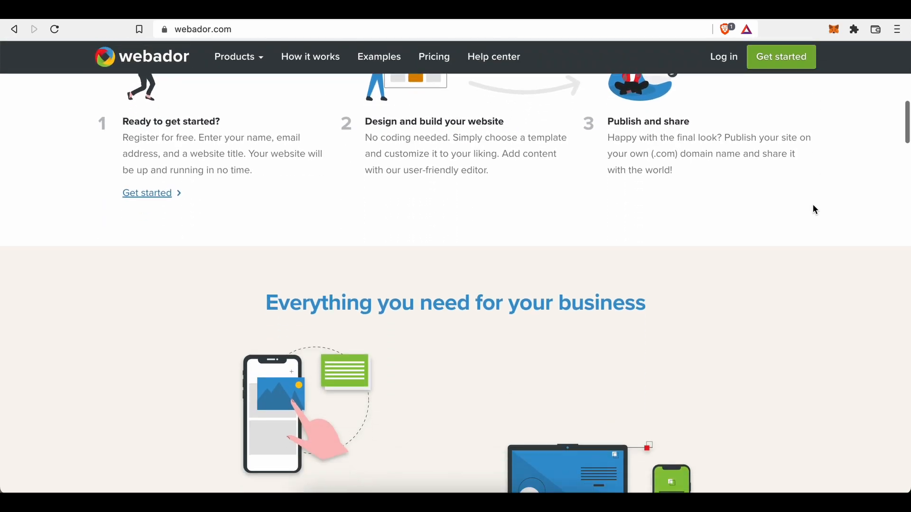
scroll(814, 209, "down", 3)
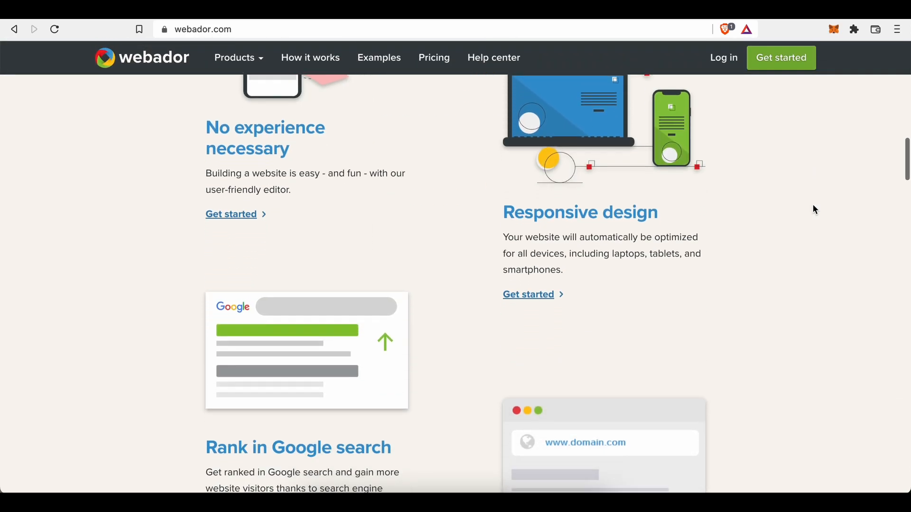
scroll(815, 209, "down", 5)
scroll(814, 209, "up", 15)
scroll(816, 210, "up", 1)
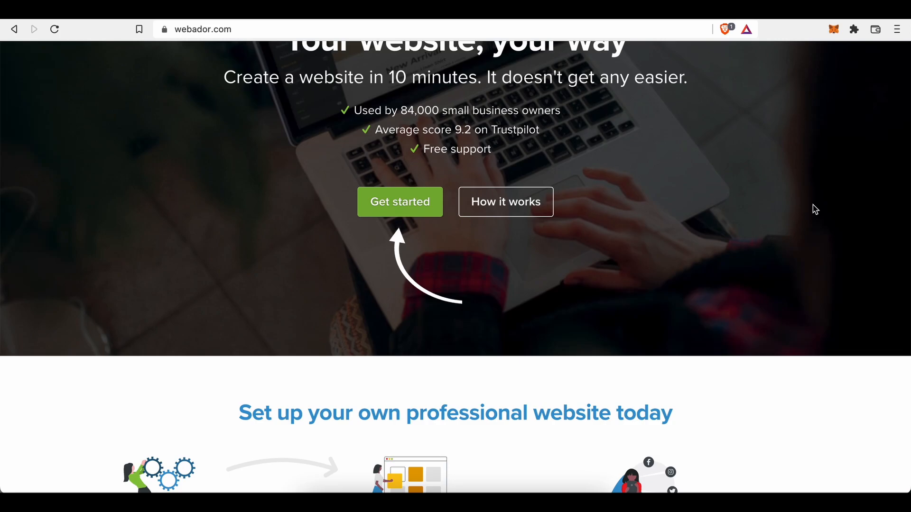
scroll(693, 200, "up", 4)
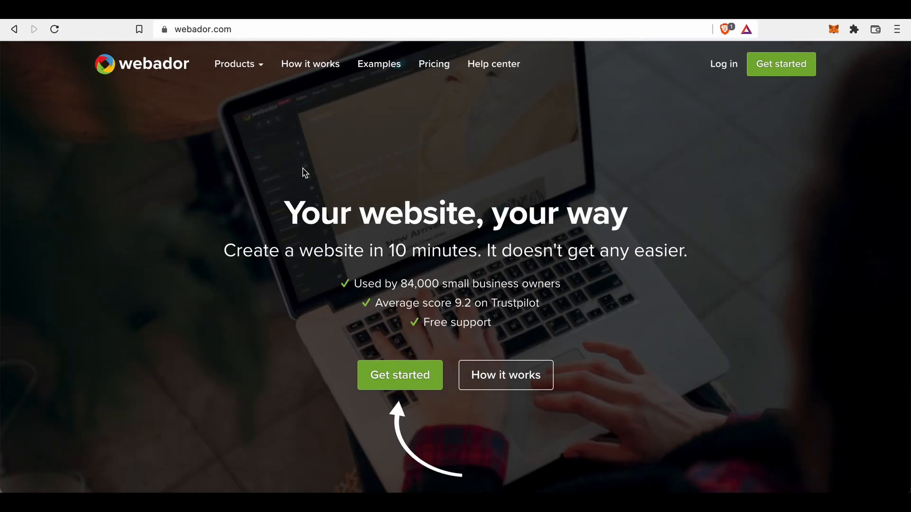
- Start a free sign-up and choose Website as the kind of site to build
left_click(782, 70)
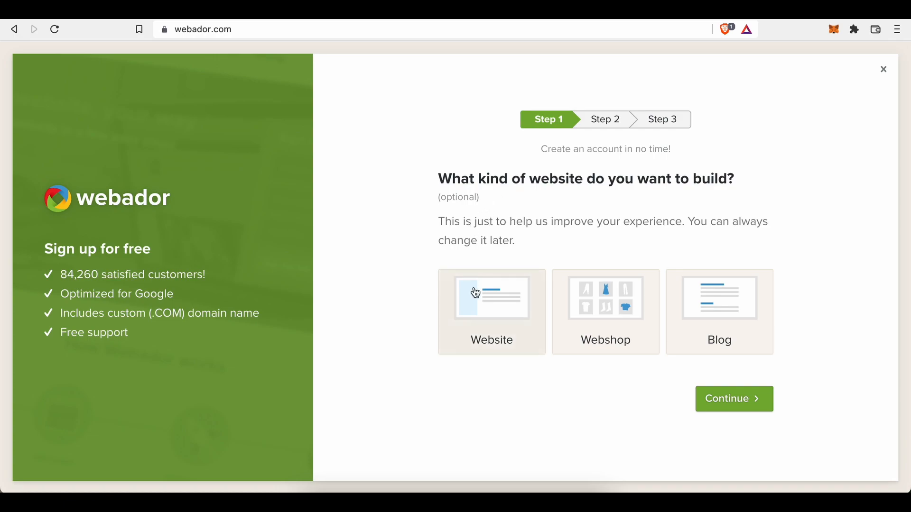
left_click(494, 316)
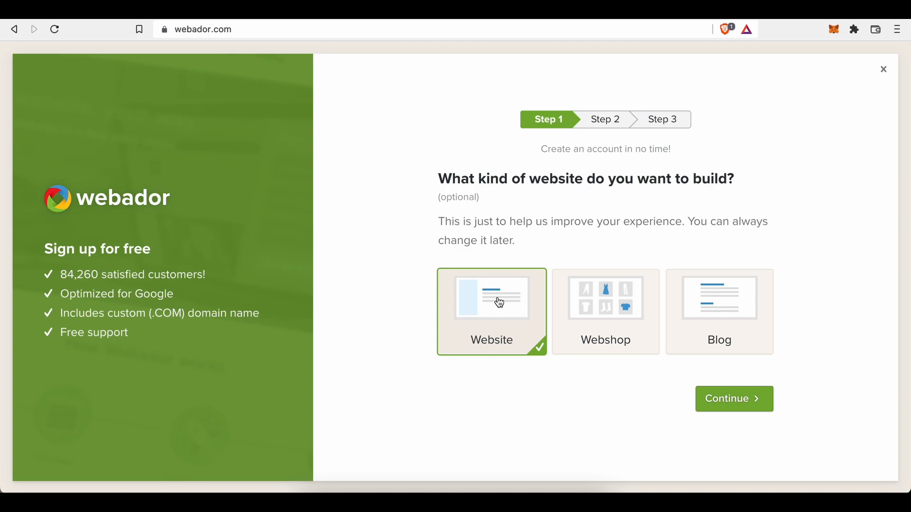
left_click(587, 302)
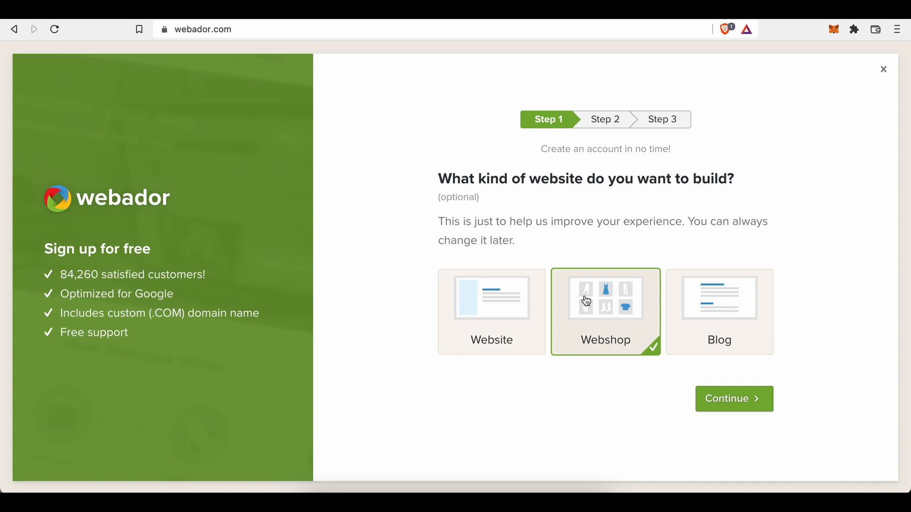
left_click(701, 306)
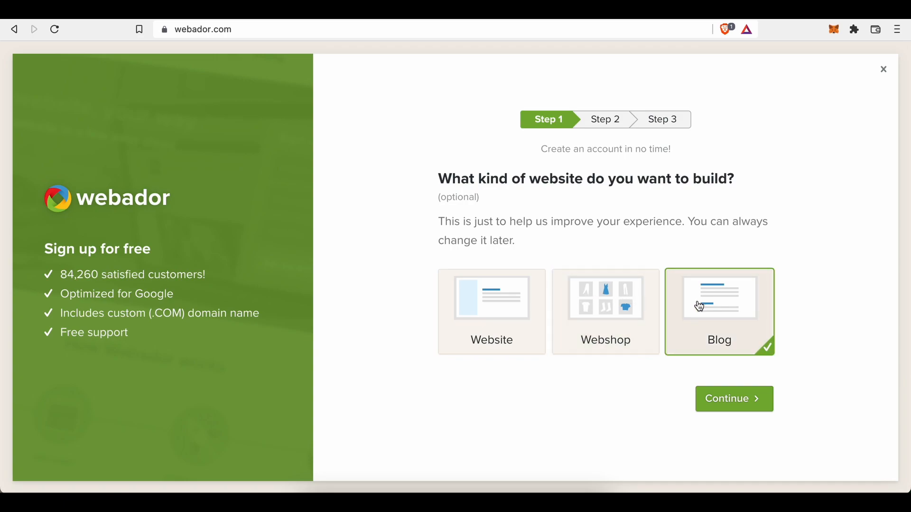
left_click(505, 317)
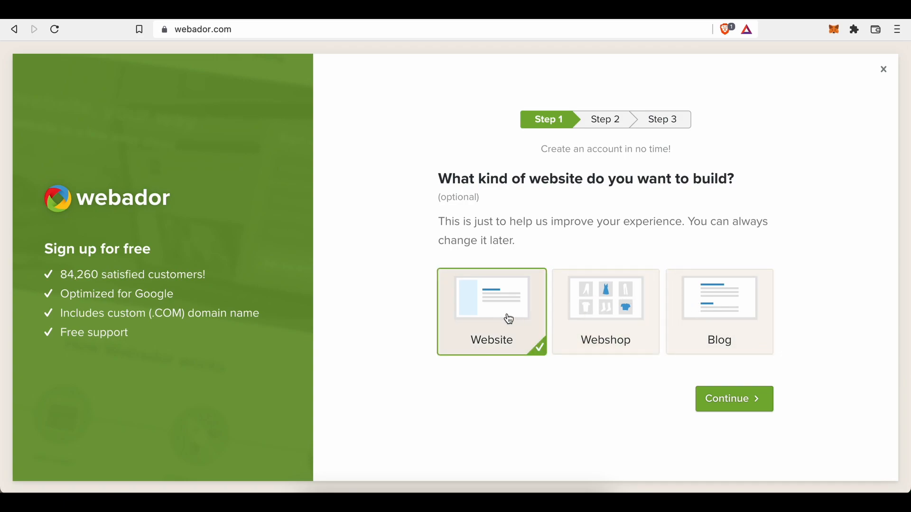
left_click(730, 415)
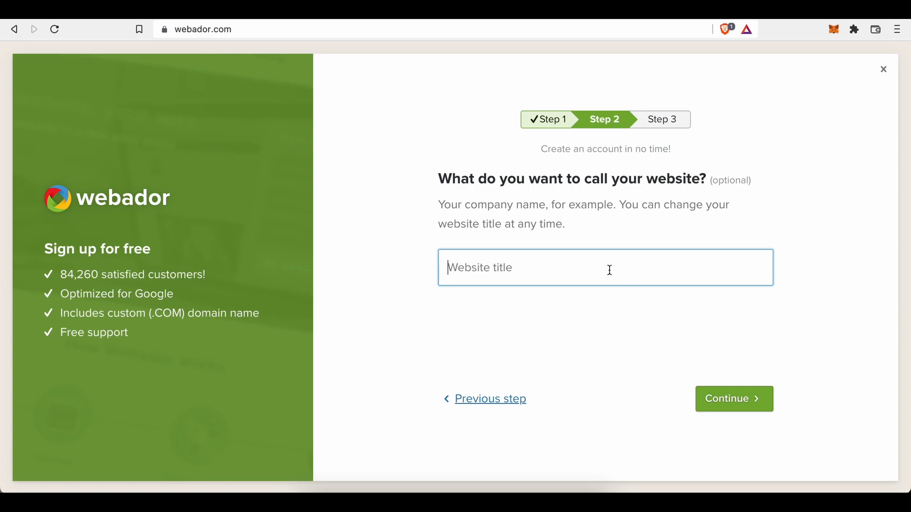
- Title the website ART GALLERY and continue the sign-up
type("ART GALLERY")
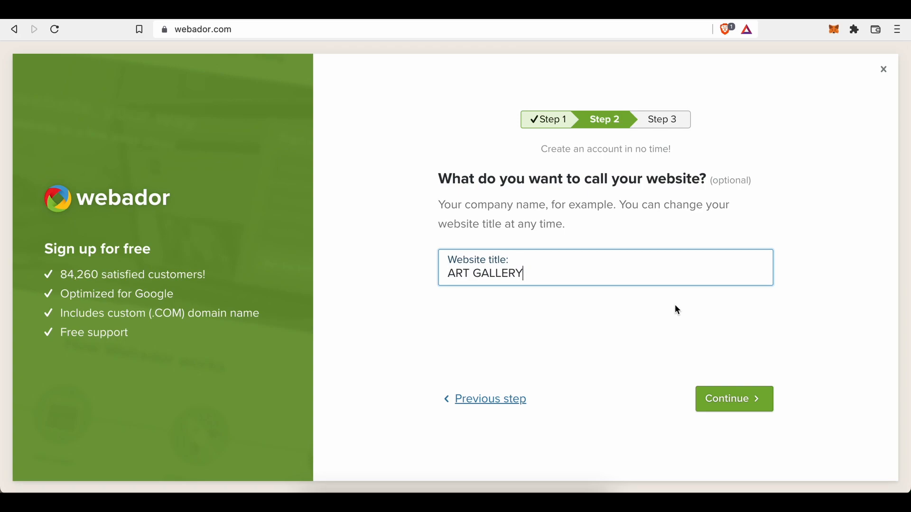
left_click(722, 400)
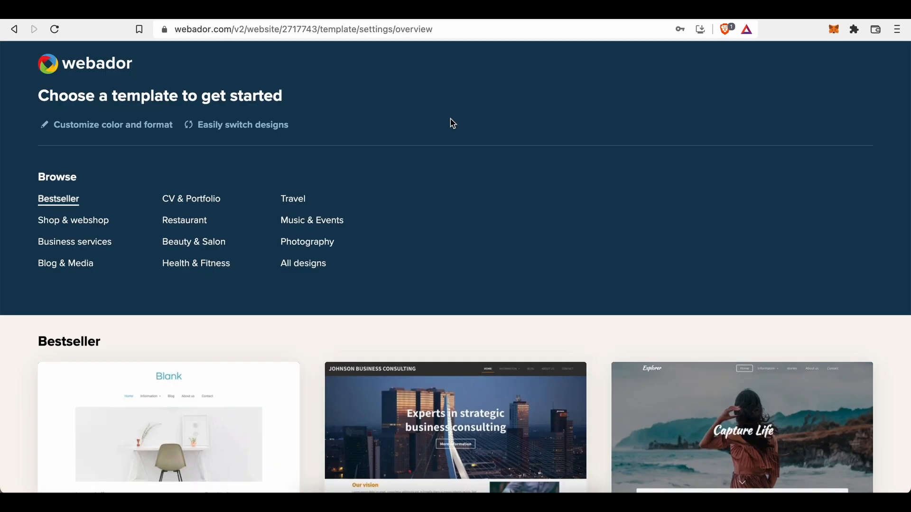
- Look through the Bestseller templates for a suitable starting design
scroll(453, 125, "down", 7)
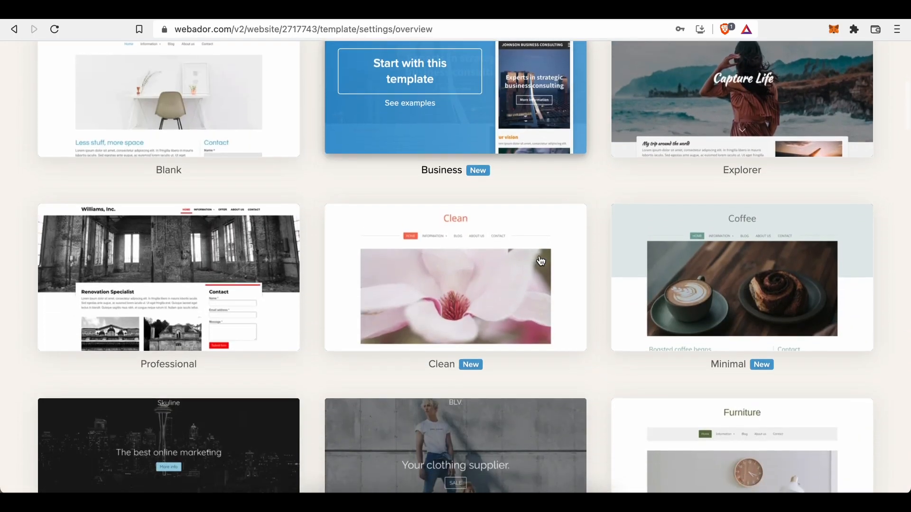
scroll(541, 261, "down", 4)
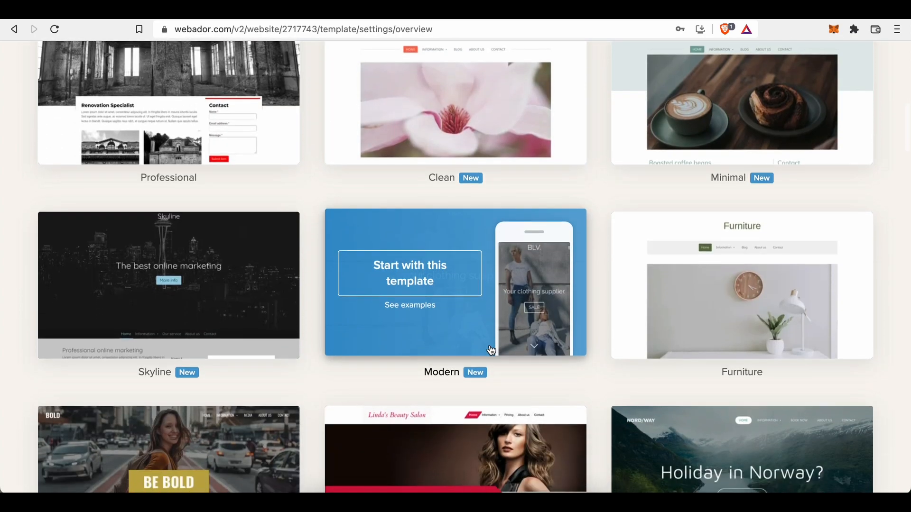
scroll(491, 351, "down", 3)
scroll(489, 350, "up", 7)
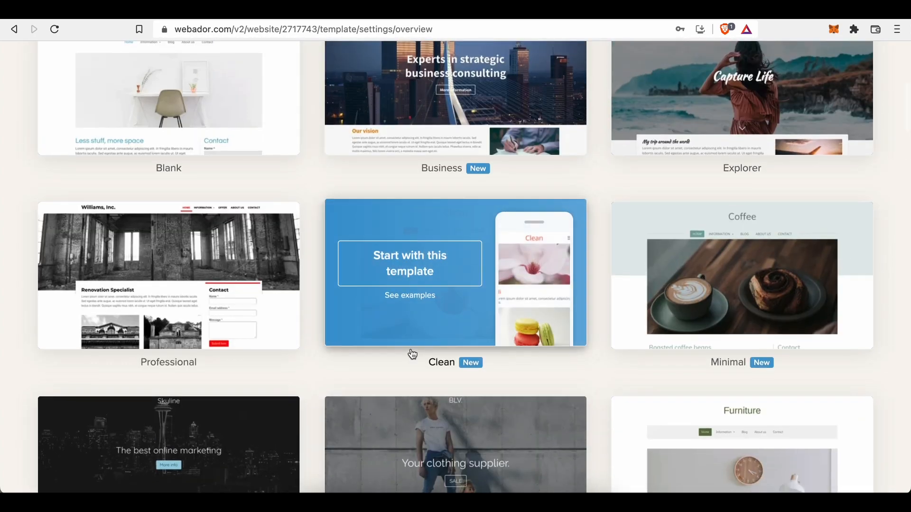
scroll(412, 355, "up", 8)
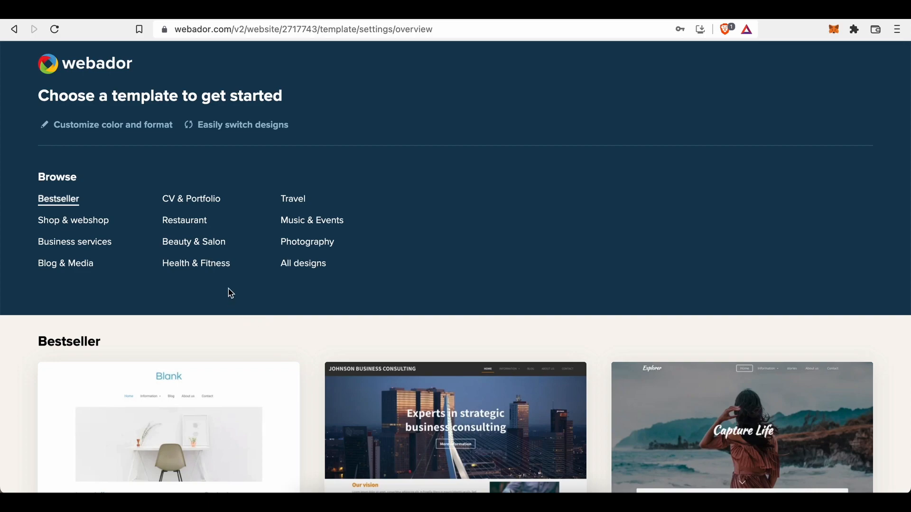
- Filter the templates to CV & Portfolio and examine the available designs
left_click(206, 198)
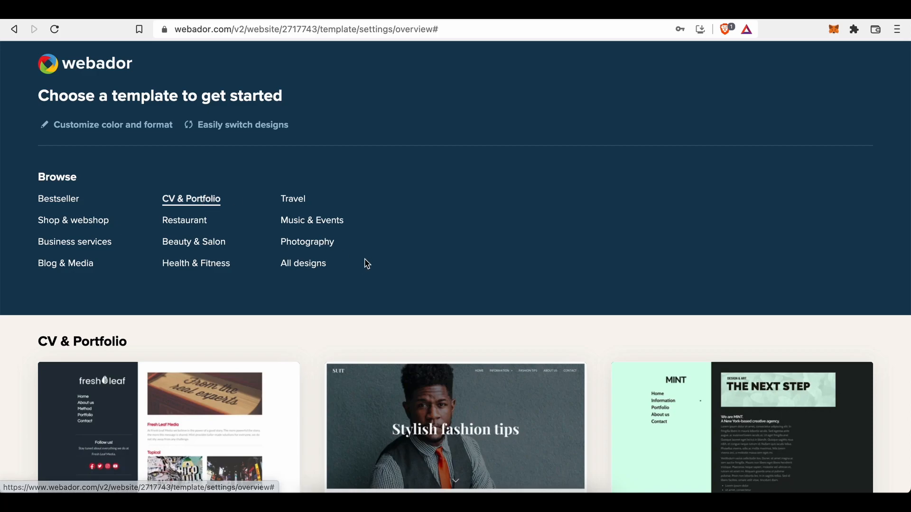
scroll(373, 291, "down", 1)
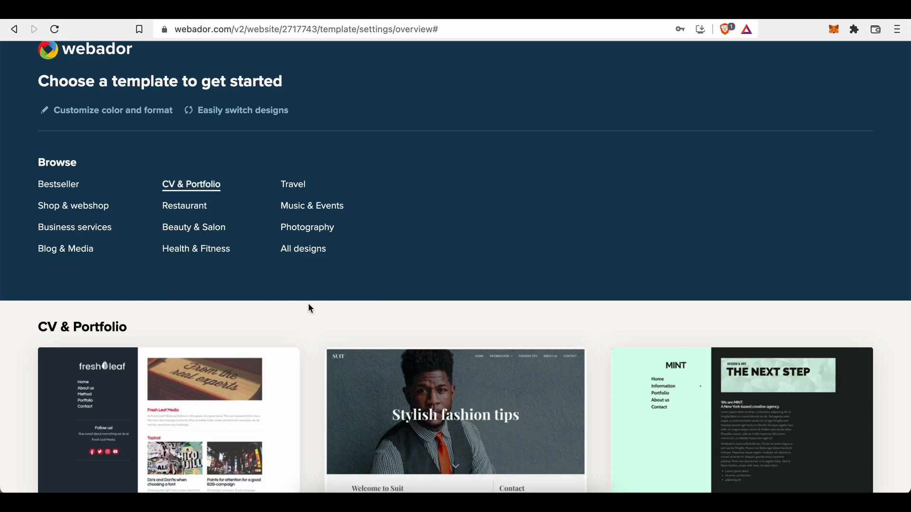
scroll(309, 309, "down", 7)
scroll(309, 307, "down", 3)
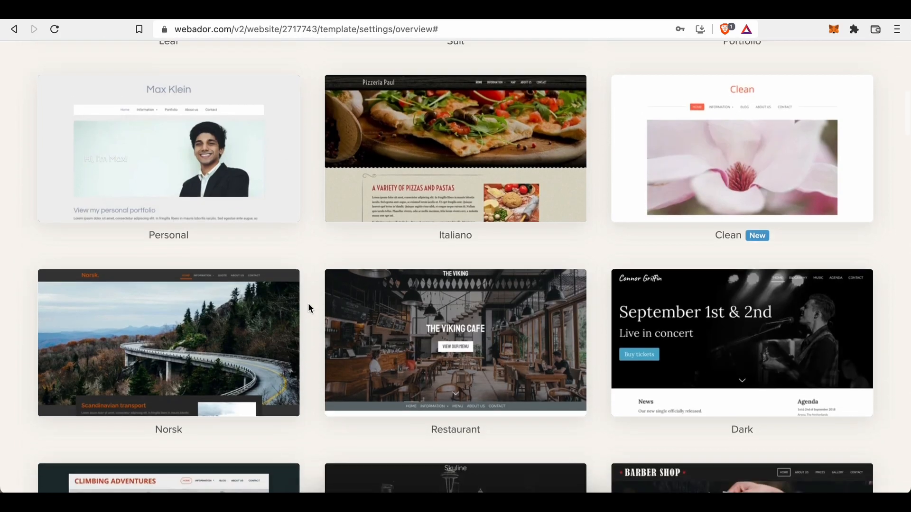
scroll(308, 304, "down", 1)
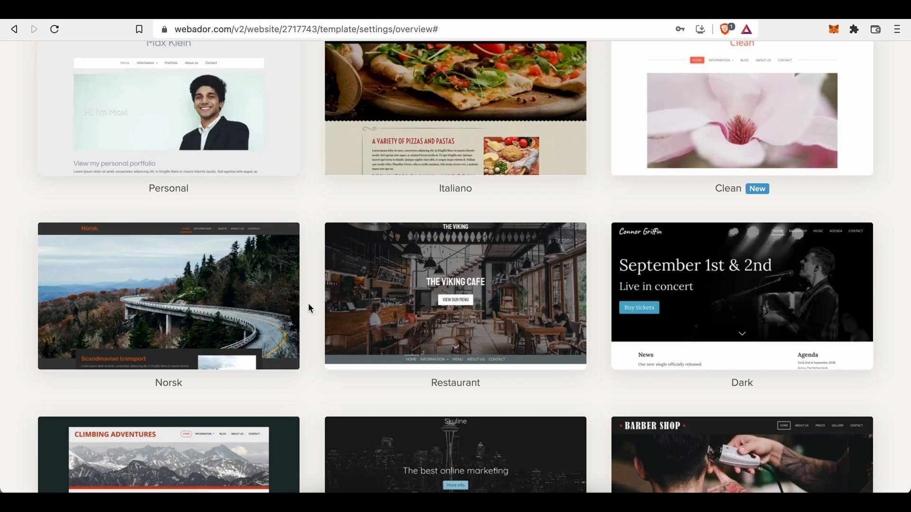
scroll(309, 306, "up", 9)
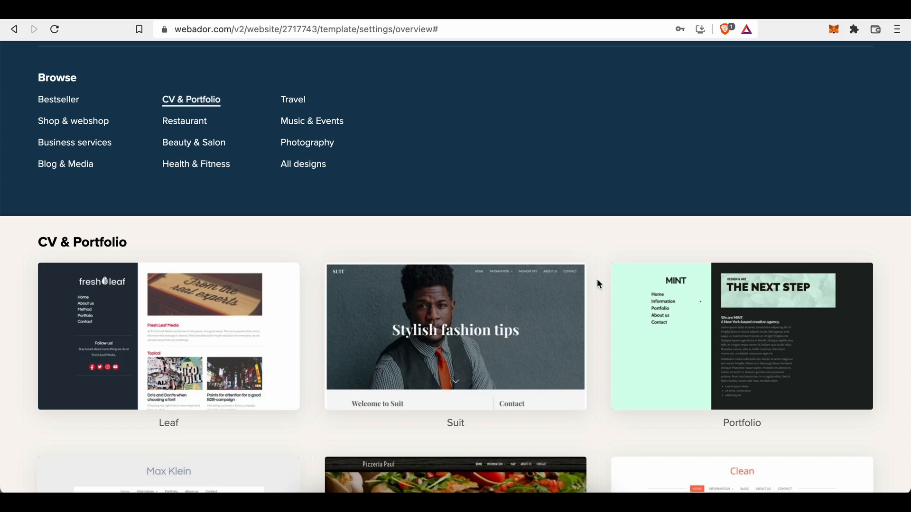
scroll(597, 283, "down", 2)
scroll(597, 280, "down", 9)
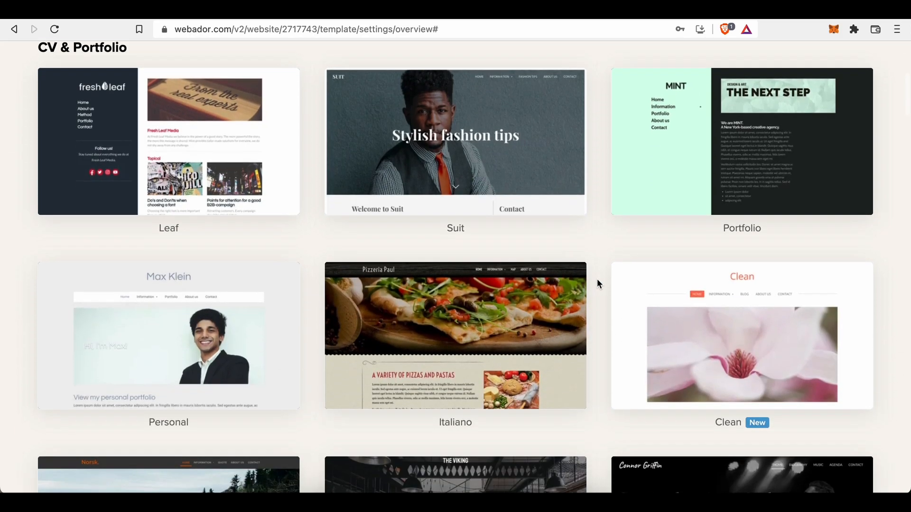
scroll(598, 283, "down", 19)
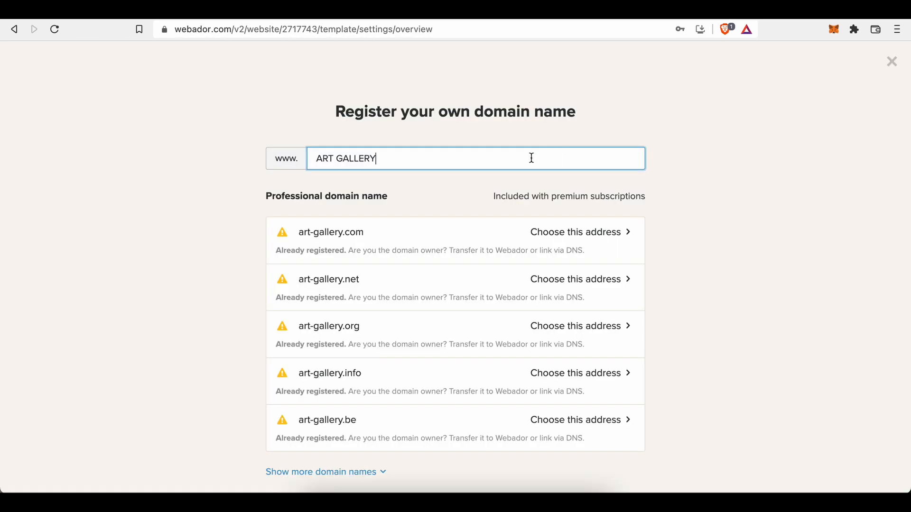
- Postpone registering a domain name and choose the Free plan for the site
scroll(532, 158, "down", 3)
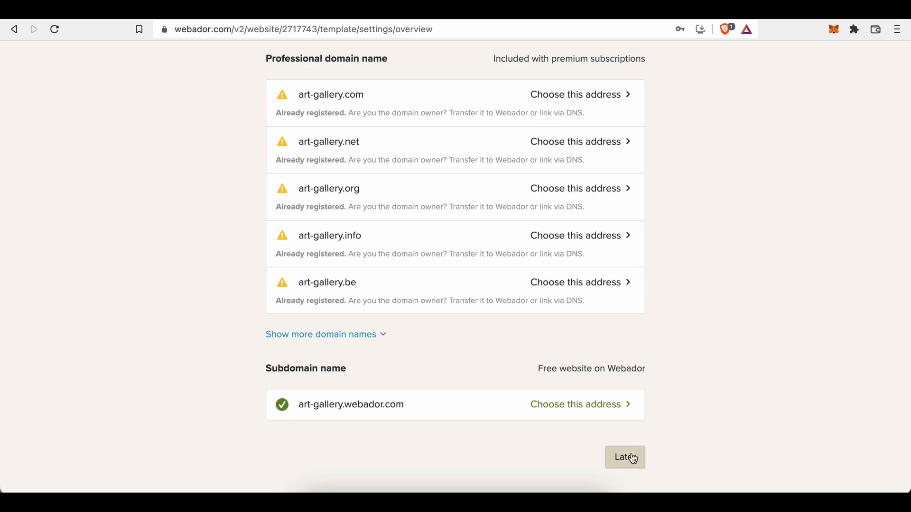
left_click(629, 460)
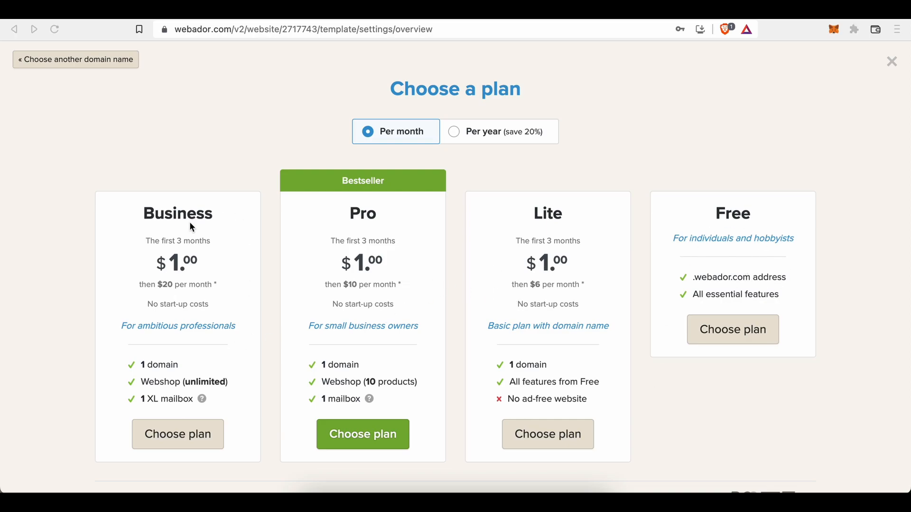
left_click(167, 238)
left_click(710, 332)
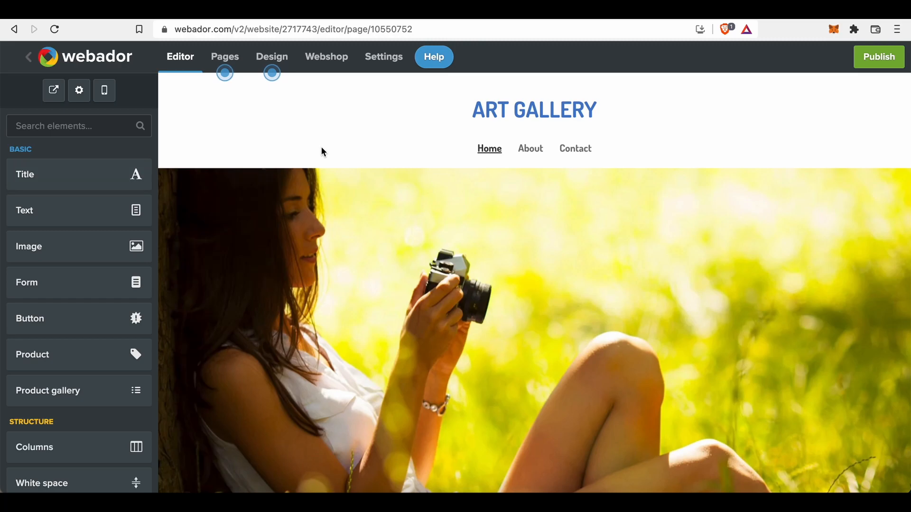
- Open the home page banner for editing and start choosing a new image for it
scroll(332, 190, "down", 1)
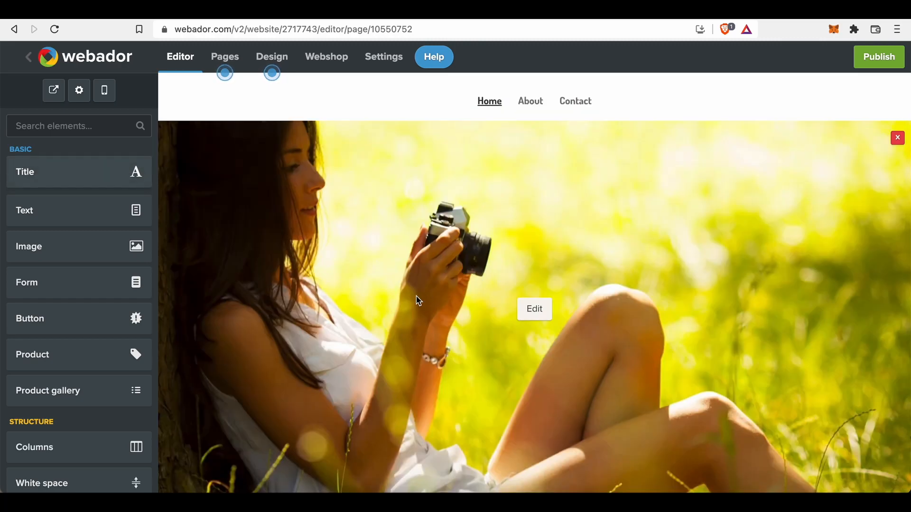
scroll(546, 275, "down", 1)
left_click(534, 275)
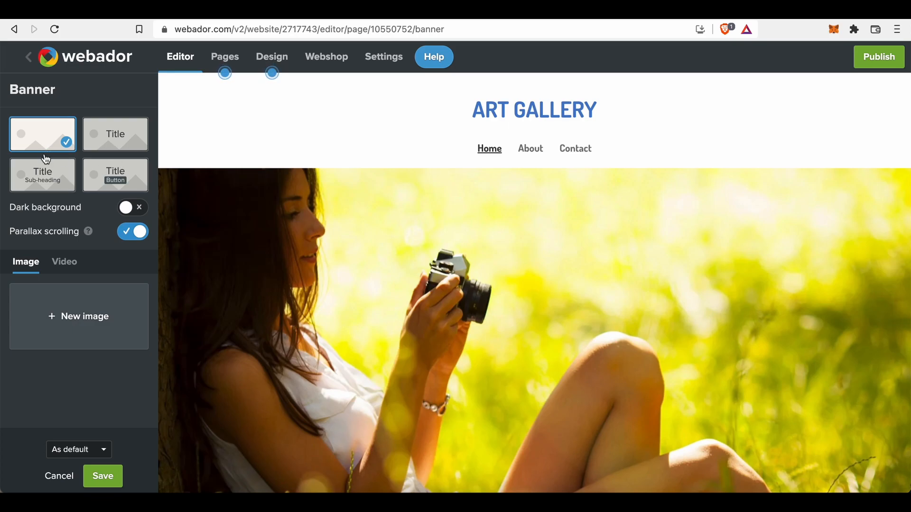
left_click(85, 316)
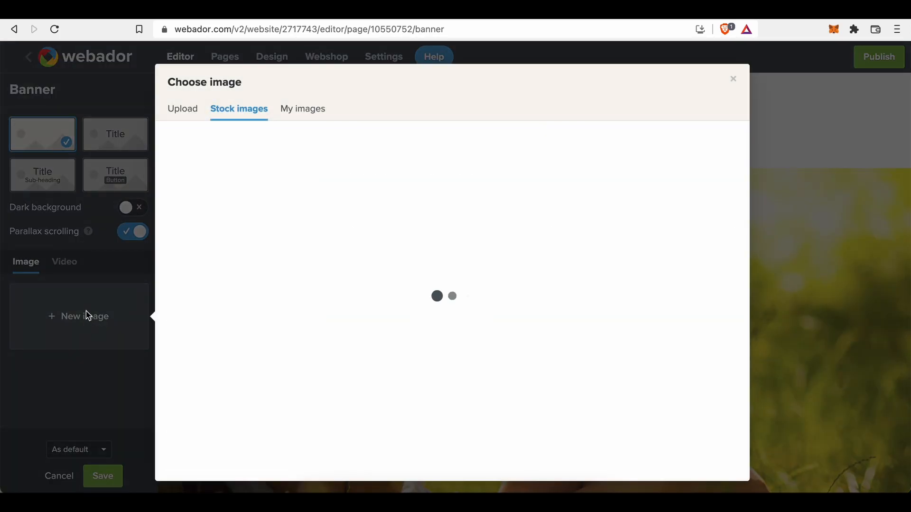
- Check the own image library and browse the Abstract category of the stock images
left_click(299, 114)
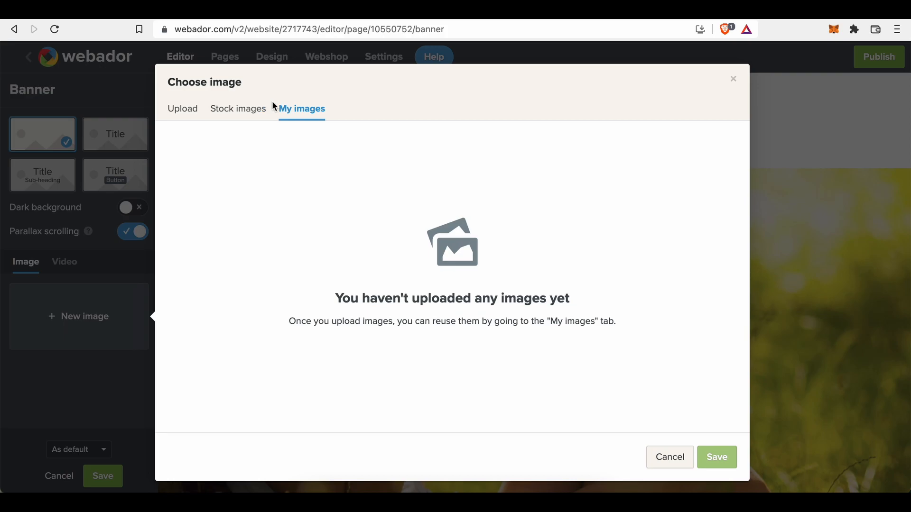
left_click(247, 113)
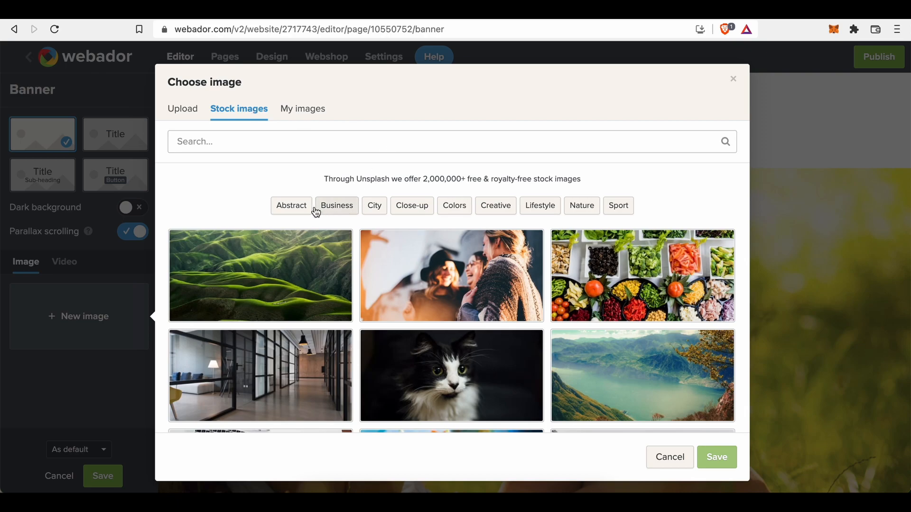
left_click(300, 208)
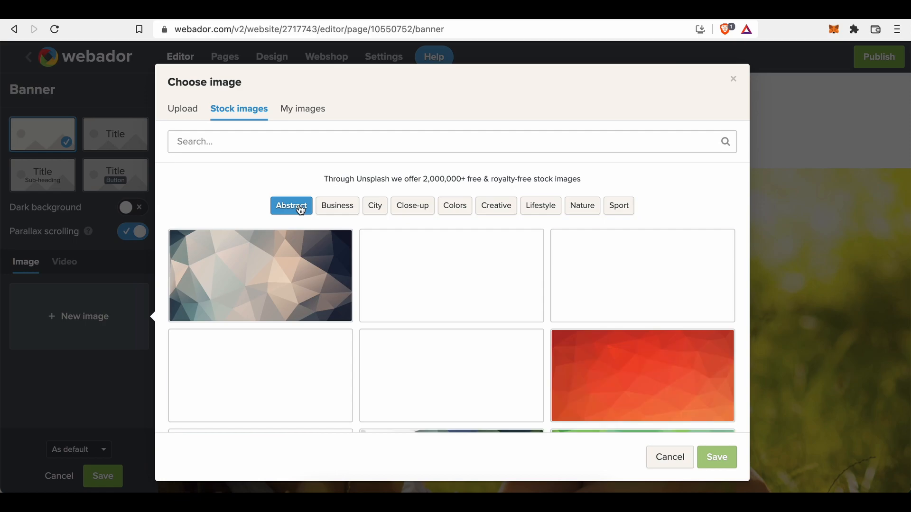
- Search the stock images for "art" and set the multicoloured thick-paint abstract image as the banner image
left_click(337, 140)
type("art")
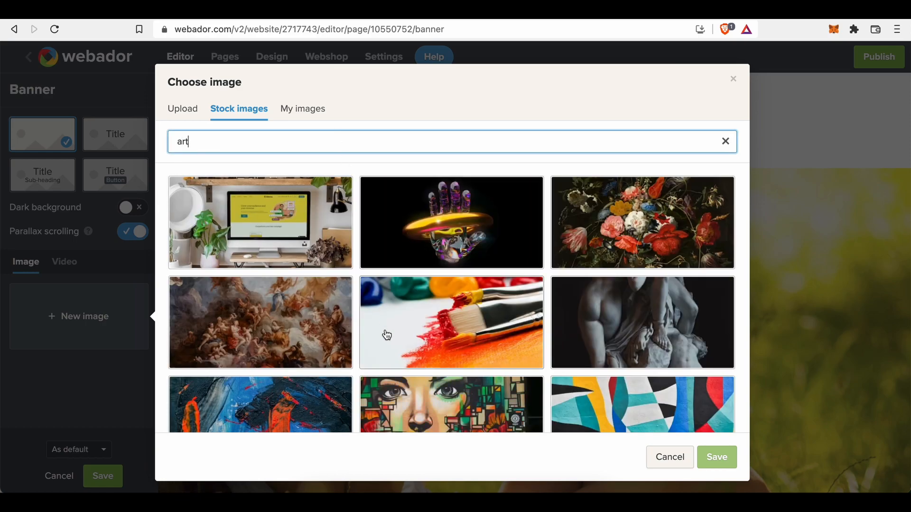
scroll(386, 335, "down", 3)
scroll(386, 336, "down", 1)
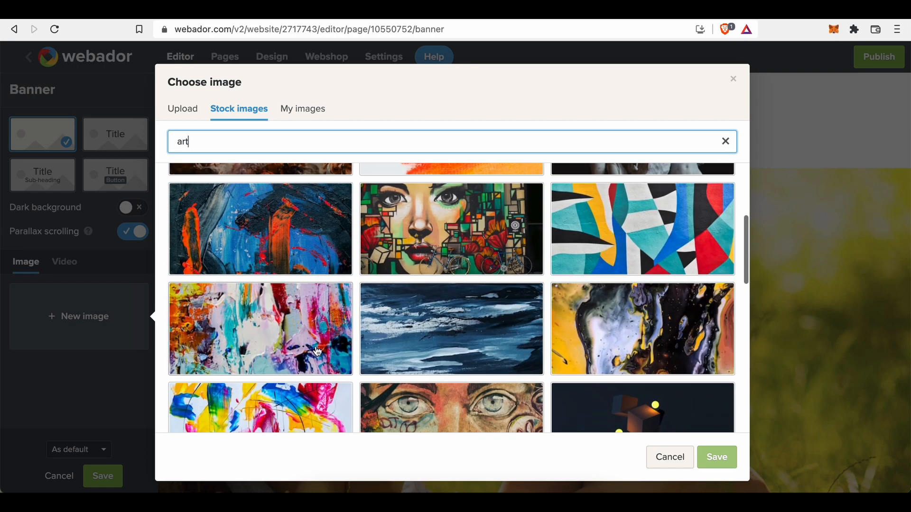
left_click(317, 250)
left_click(310, 326)
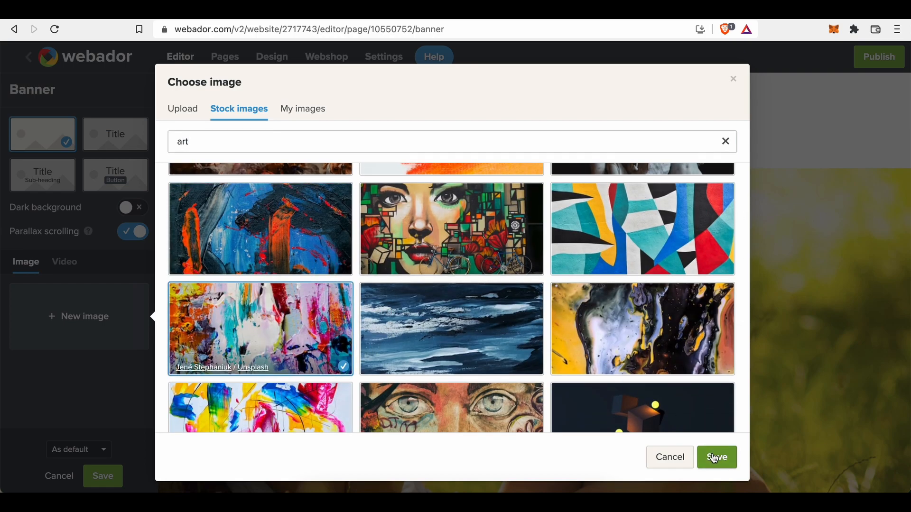
left_click(717, 457)
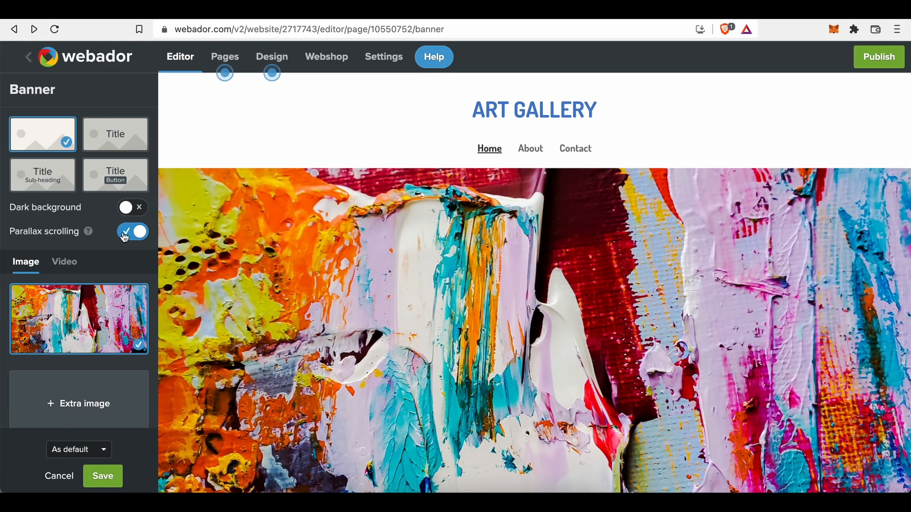
- Try the banner's dark background on and off to compare the effect
mouse_move(116, 302)
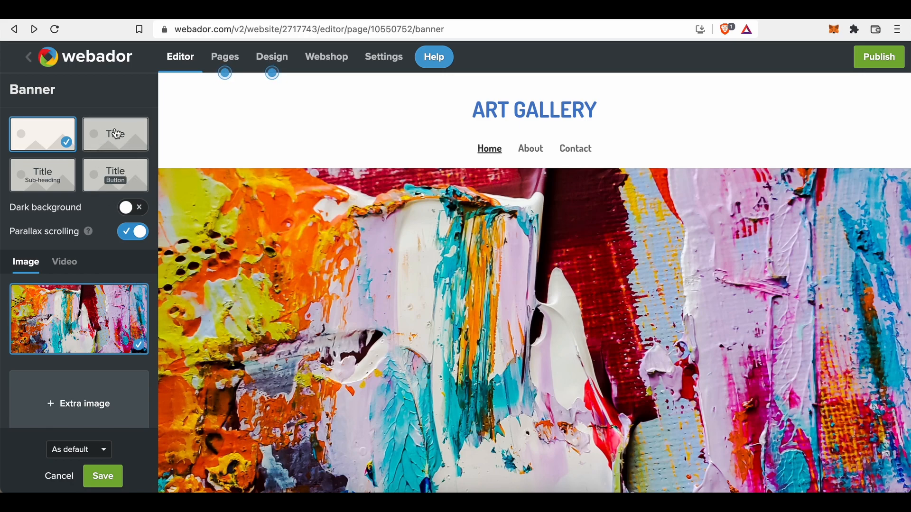
left_click(138, 212)
left_click(135, 211)
left_click(134, 210)
left_click(133, 210)
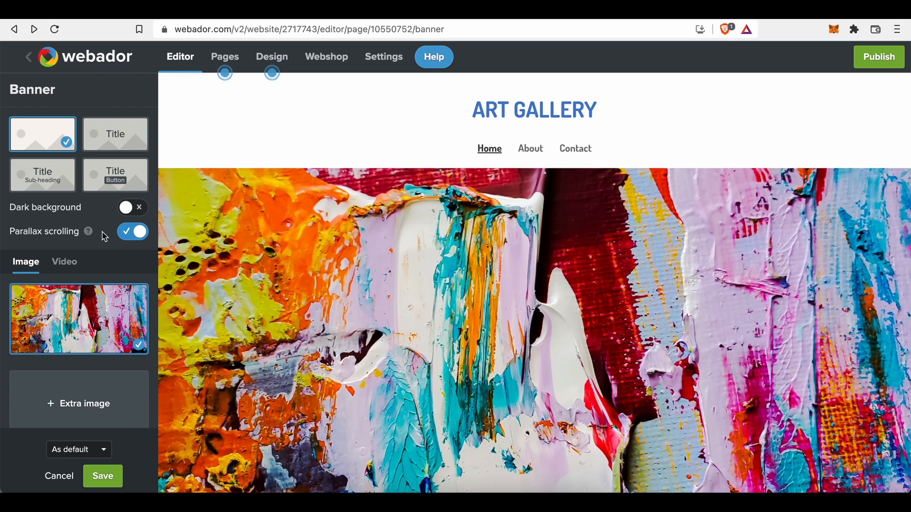
- Try the banner layouts with sub-heading and with button, and settle on the title-only layout
left_click(109, 141)
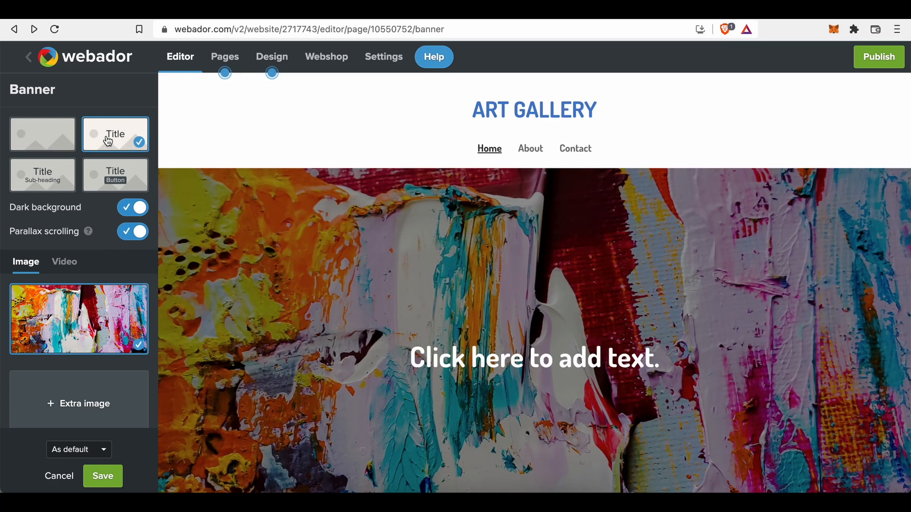
left_click(54, 189)
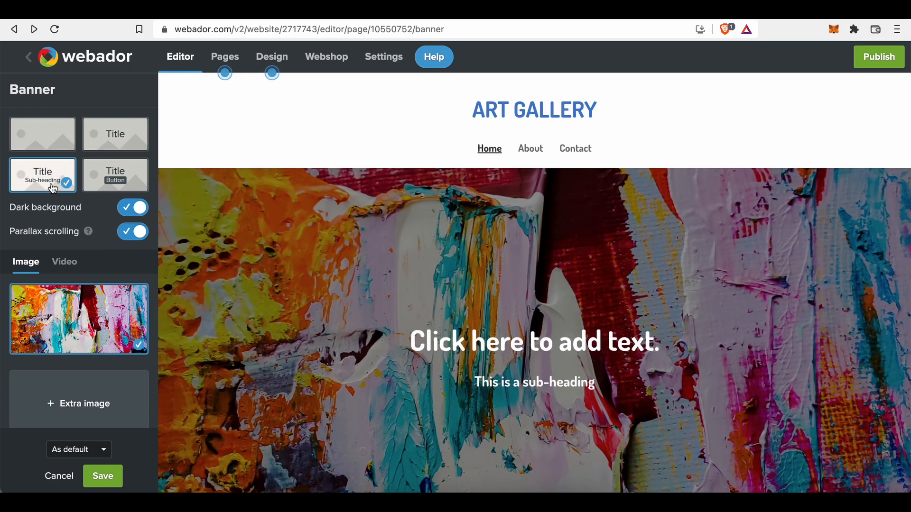
left_click(142, 174)
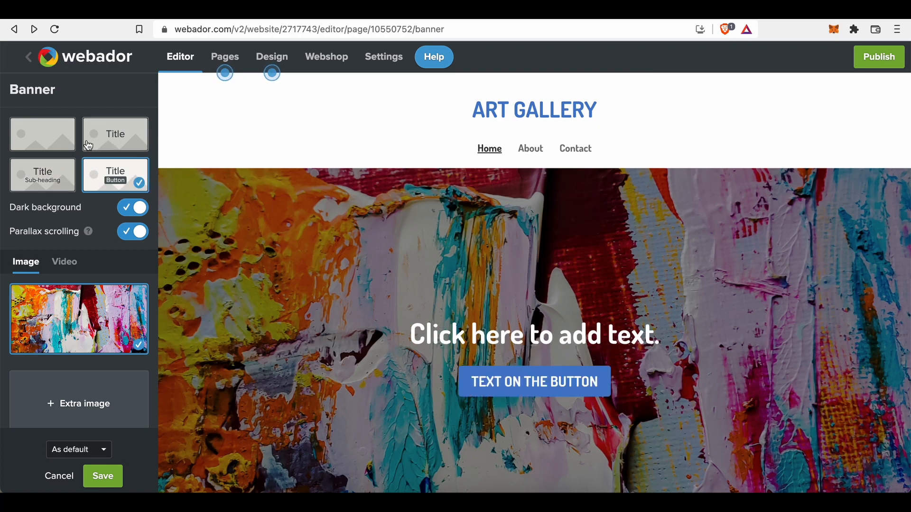
left_click(102, 127)
- Limit the banner design to this page only and save the banner
scroll(97, 381, "down", 1)
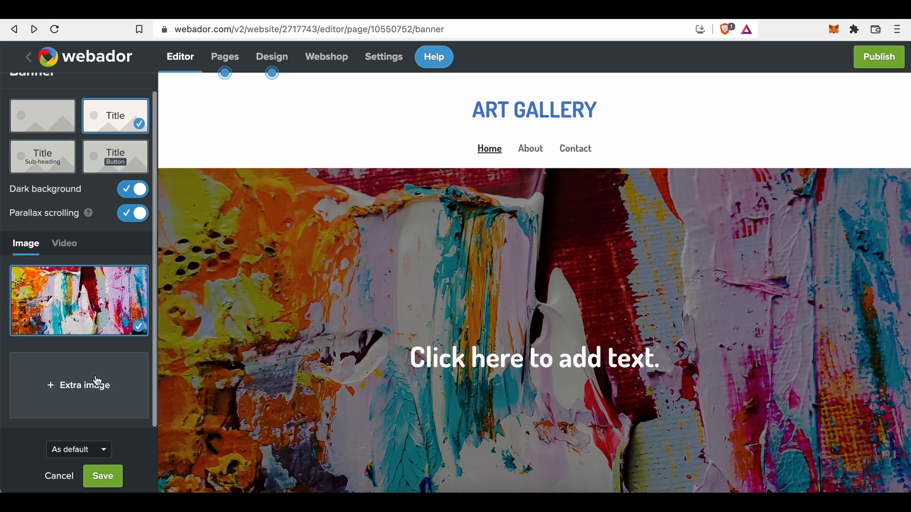
left_click(66, 450)
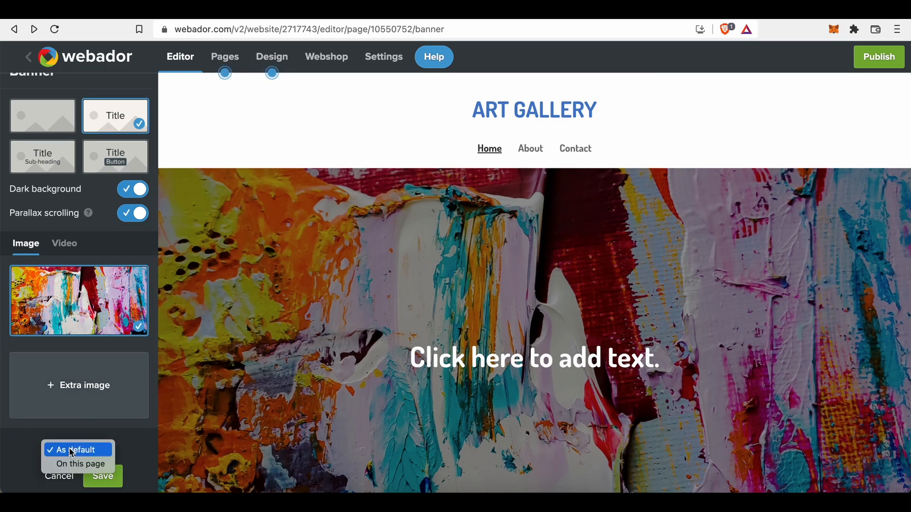
left_click(88, 463)
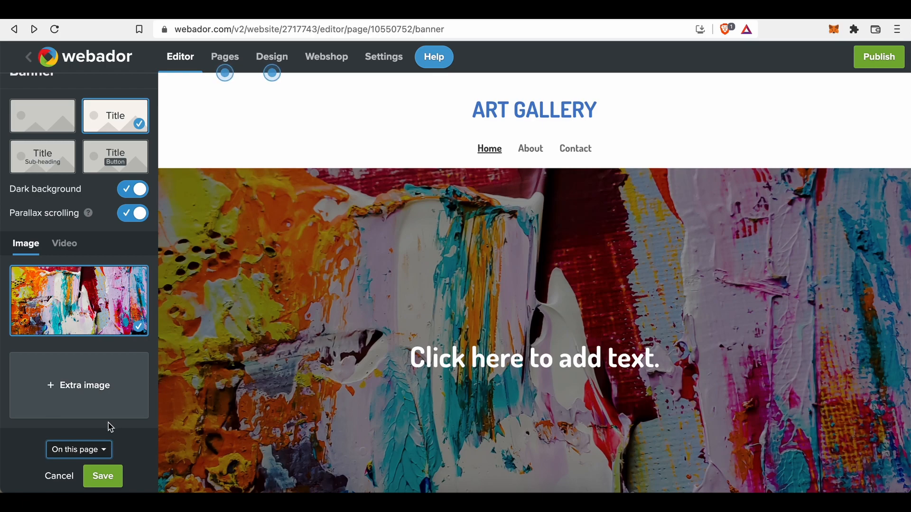
left_click(103, 476)
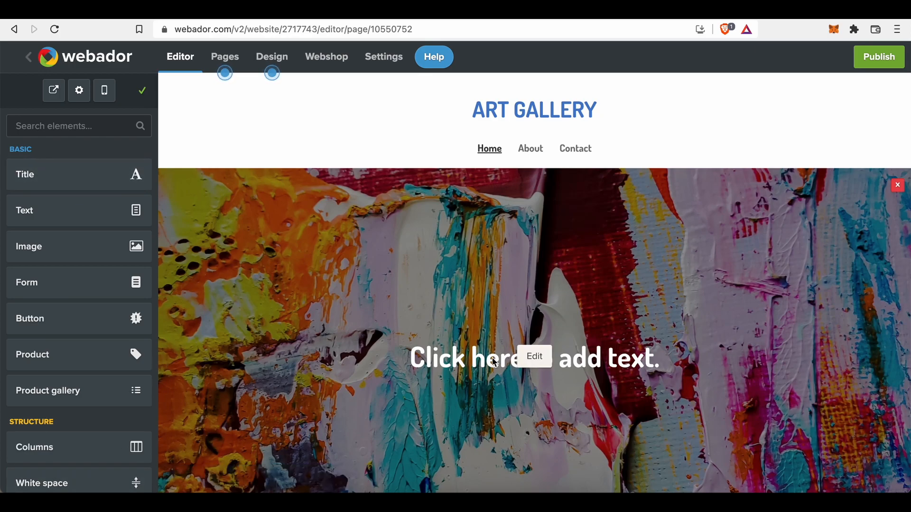
- Reopen the banner for editing and replace its placeholder title with "The Most Prestigious Art Gallery"
left_click(532, 357)
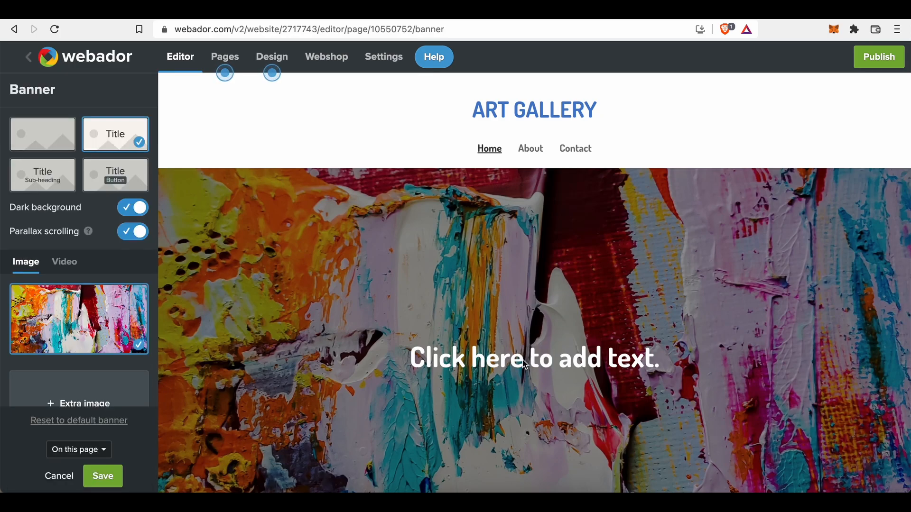
left_click(524, 361)
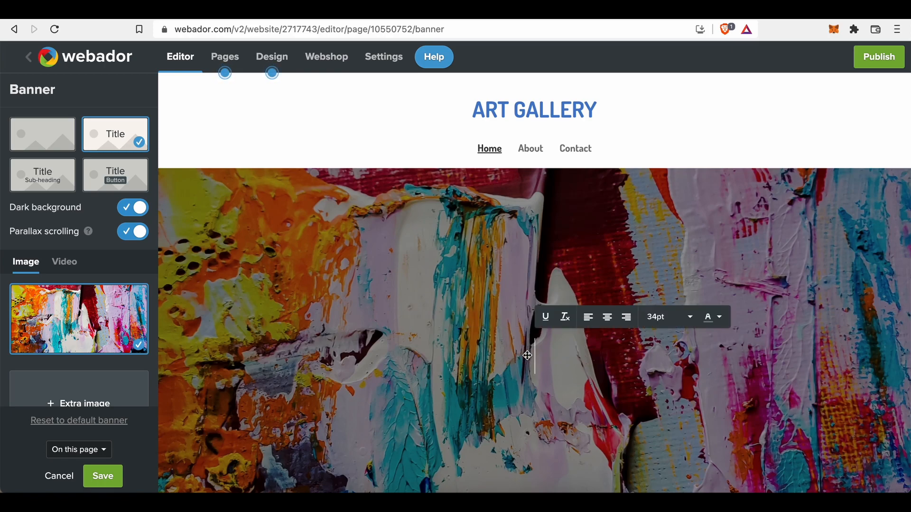
type("The Most Prestigious Art Gallery")
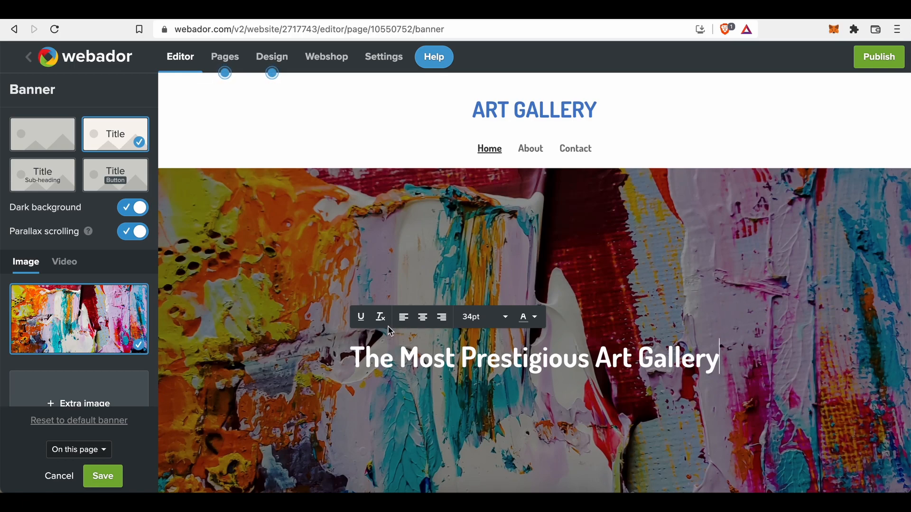
- Try underlining the banner title and look through its text colour and size options
key("ctrl+a")
left_click(360, 317)
left_click(360, 317)
left_click(528, 318)
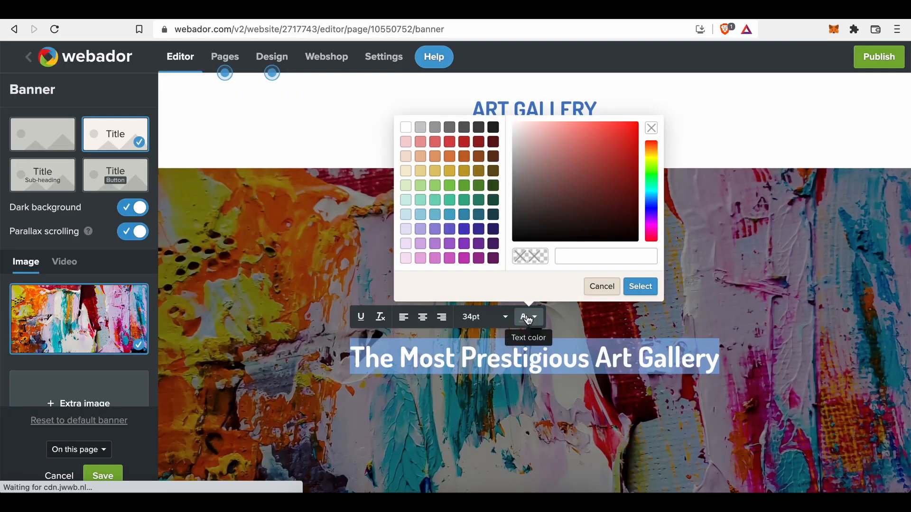
left_click(601, 287)
left_click(488, 318)
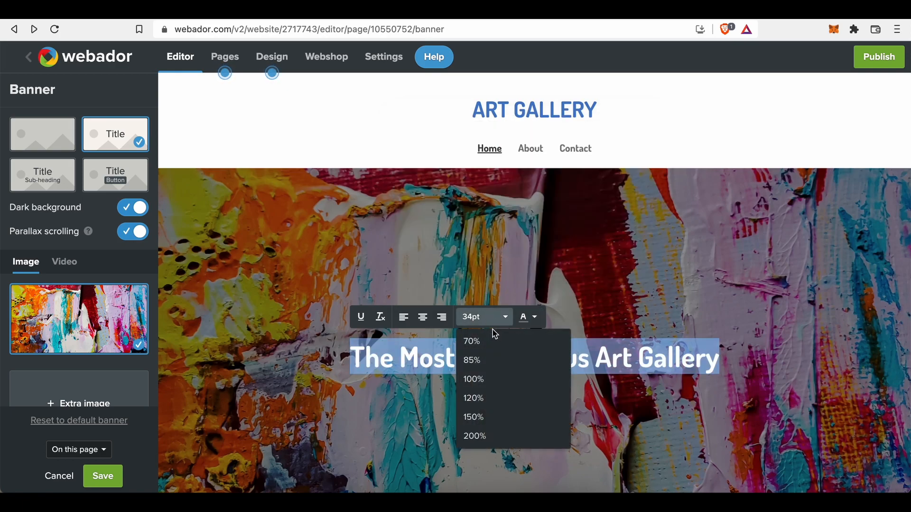
left_click(460, 361)
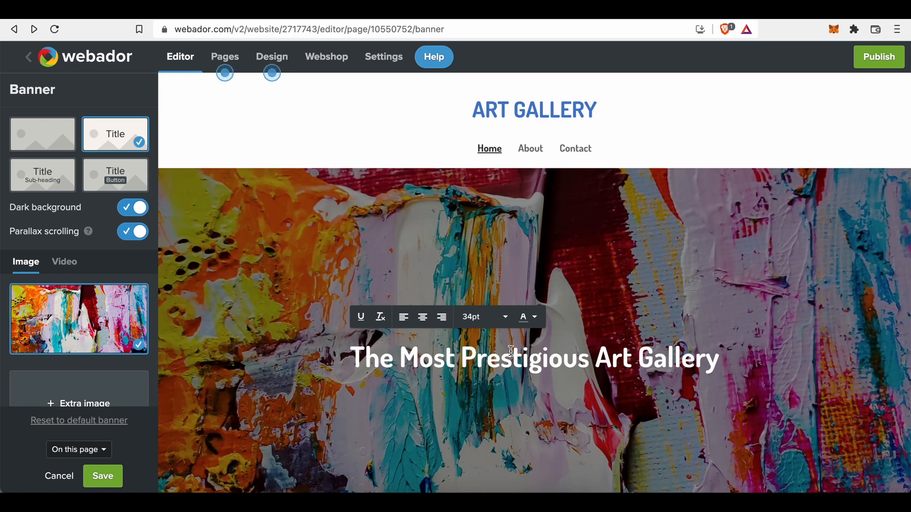
left_click(762, 288)
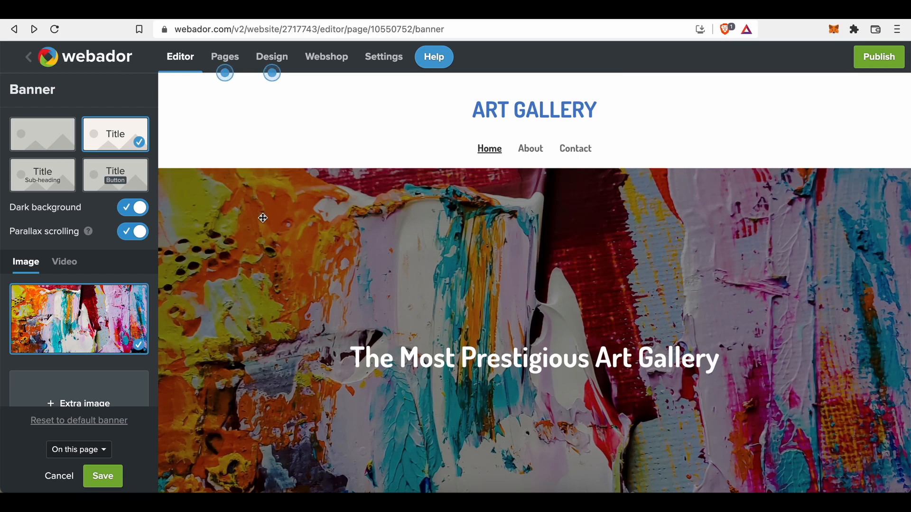
- Add a divider to the empty content area below the home page banner
scroll(290, 234, "down", 6)
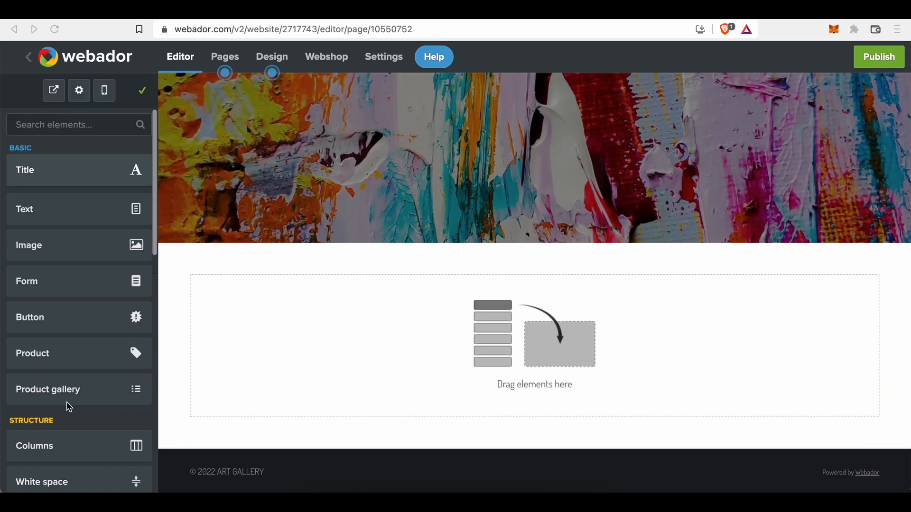
scroll(66, 405, "down", 3)
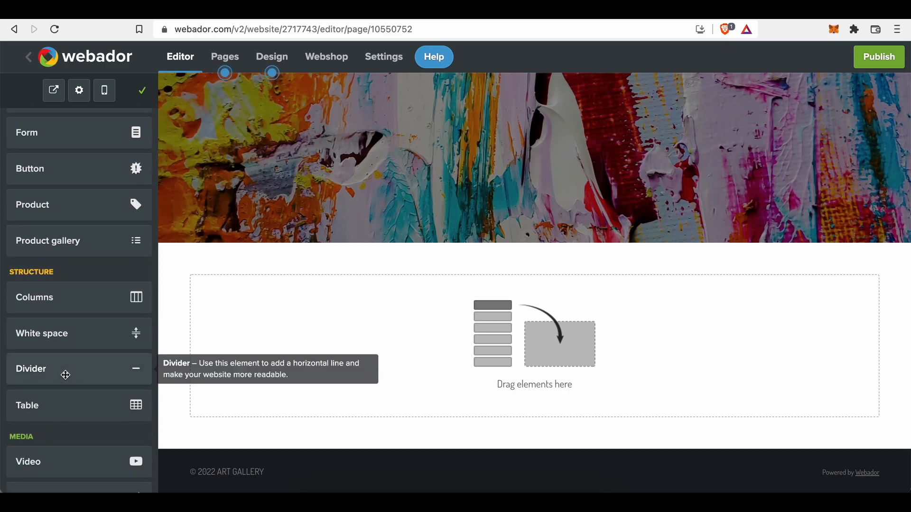
left_click_drag(66, 375, 359, 337)
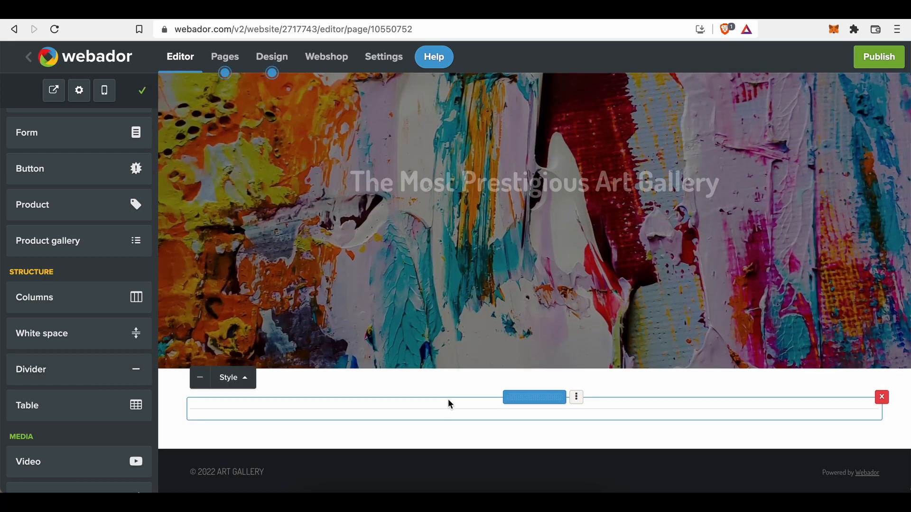
- Try placing a photo album in the footer and remove it again
scroll(46, 417, "down", 3)
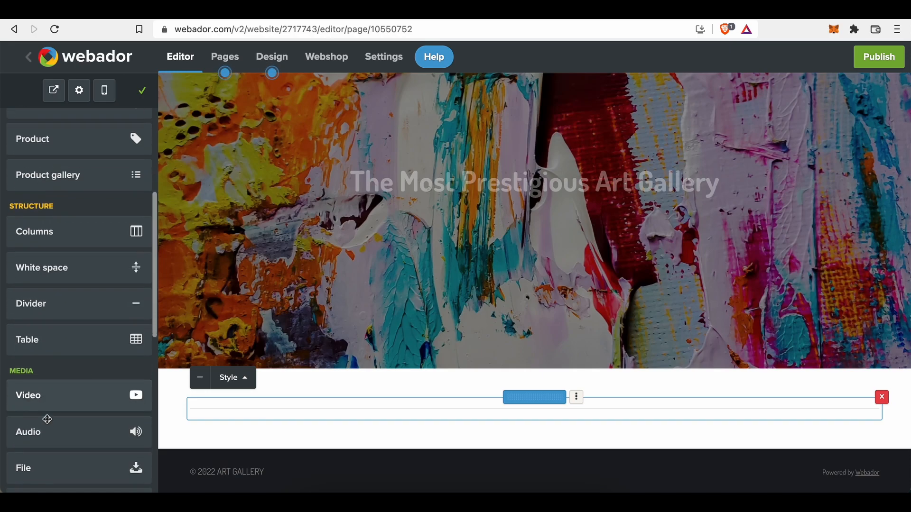
scroll(47, 420, "down", 4)
left_click_drag(112, 375, 286, 460)
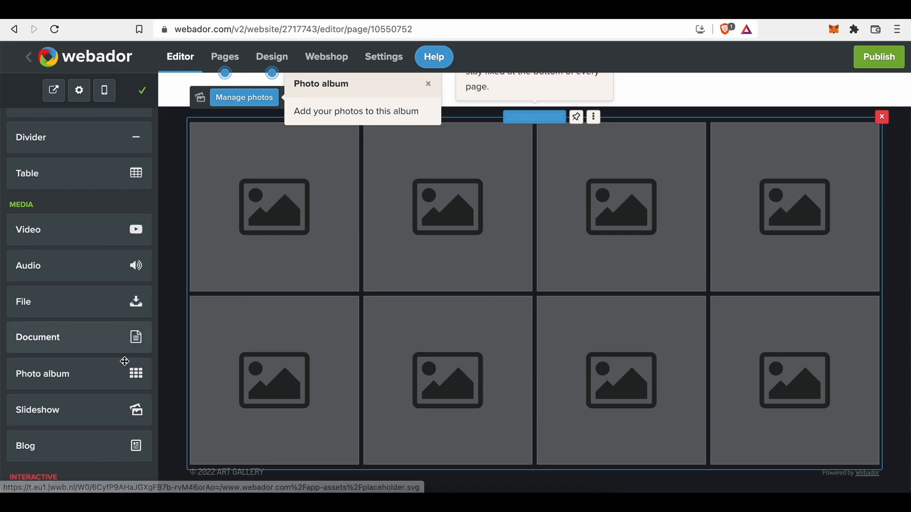
left_click(884, 117)
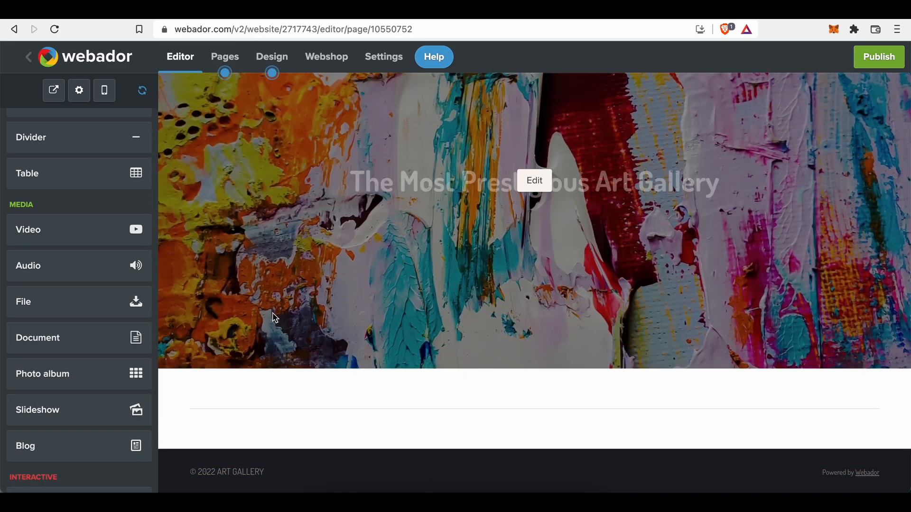
- Add a photo album to the home page content directly beneath the divider
left_click_drag(95, 375, 349, 402)
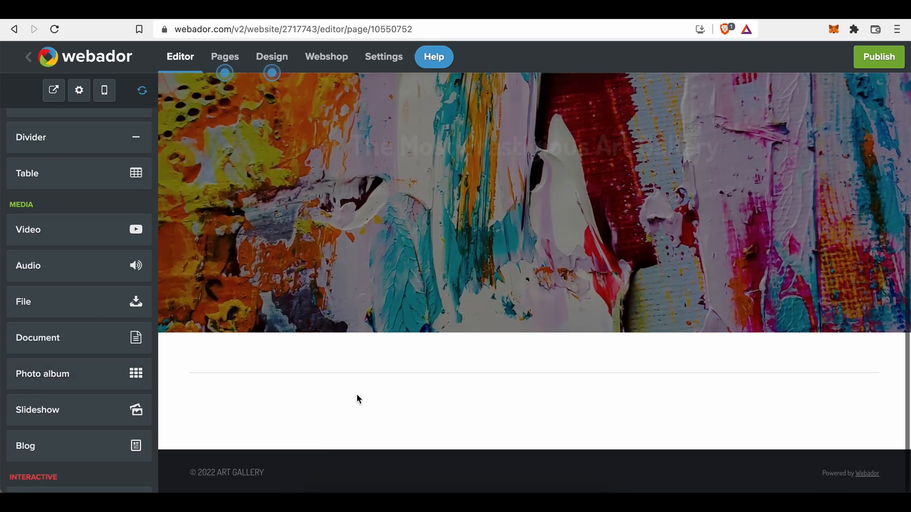
scroll(65, 455, "down", 1)
- Add social media icons to the footer and a map element to the home page near the photo album
scroll(65, 454, "down", 3)
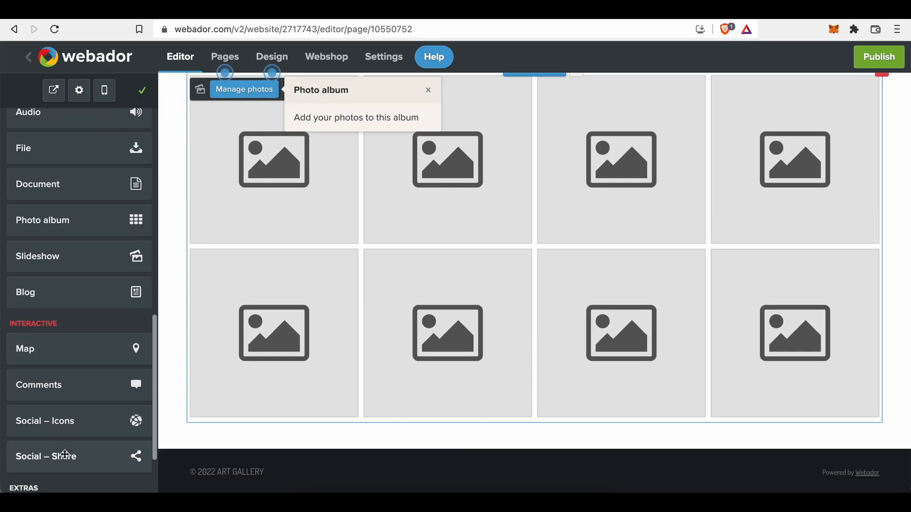
left_click_drag(71, 394, 361, 462)
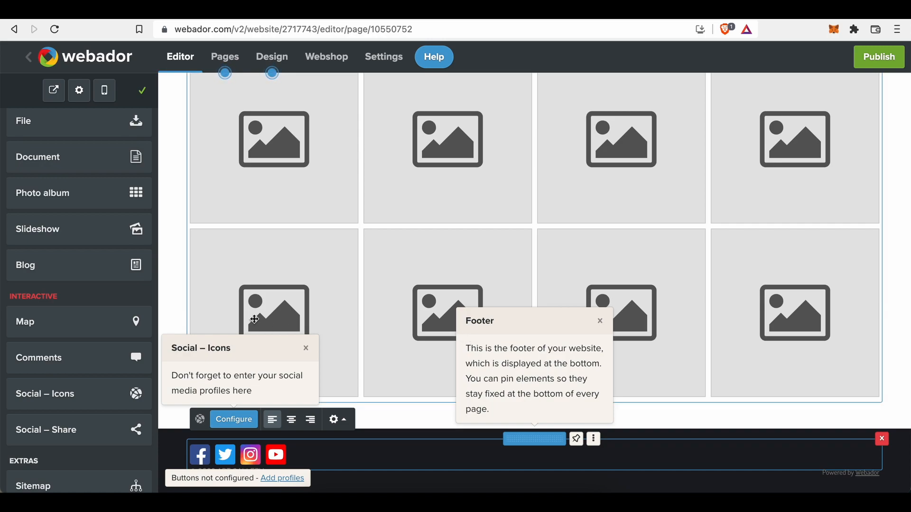
left_click_drag(70, 322, 302, 389)
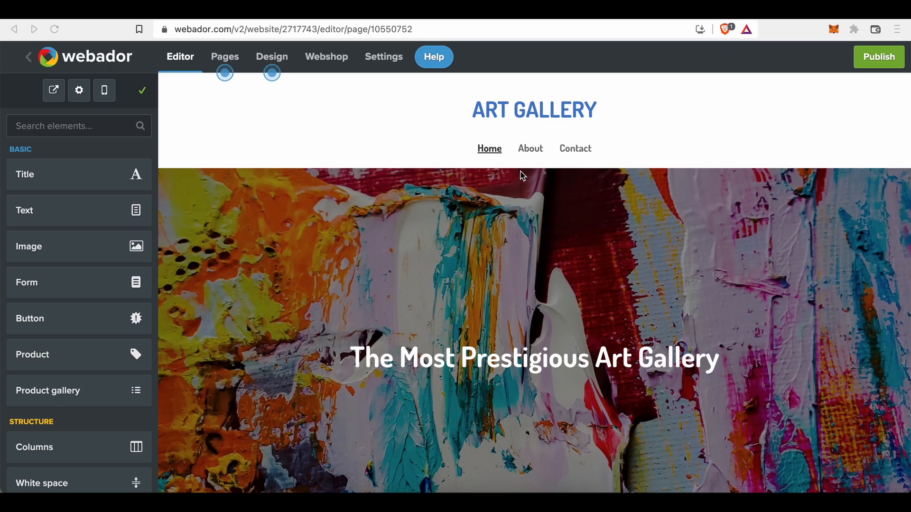
- Open the About page and hide its banner
left_click(525, 148)
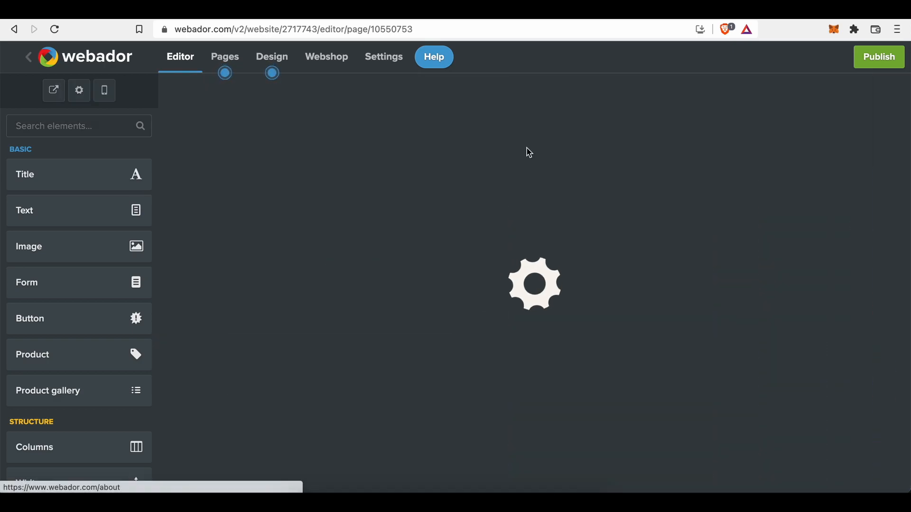
scroll(522, 337, "down", 1)
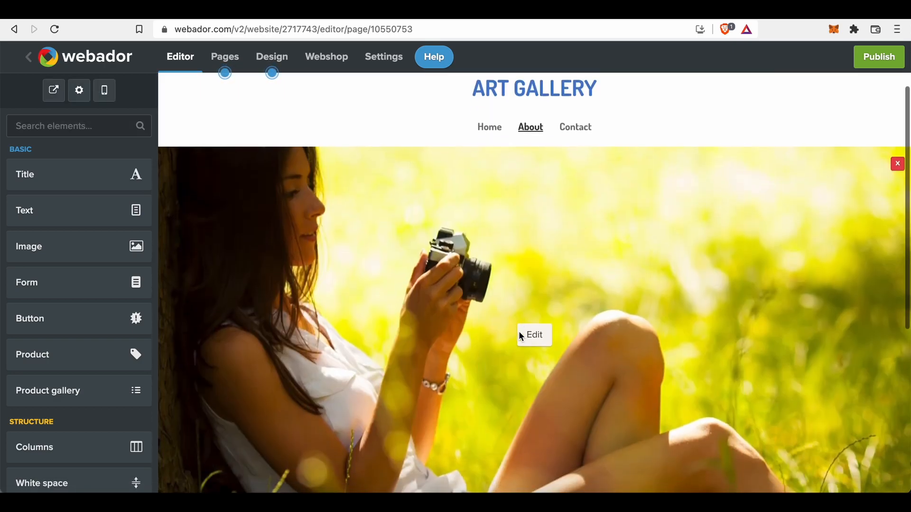
left_click(898, 151)
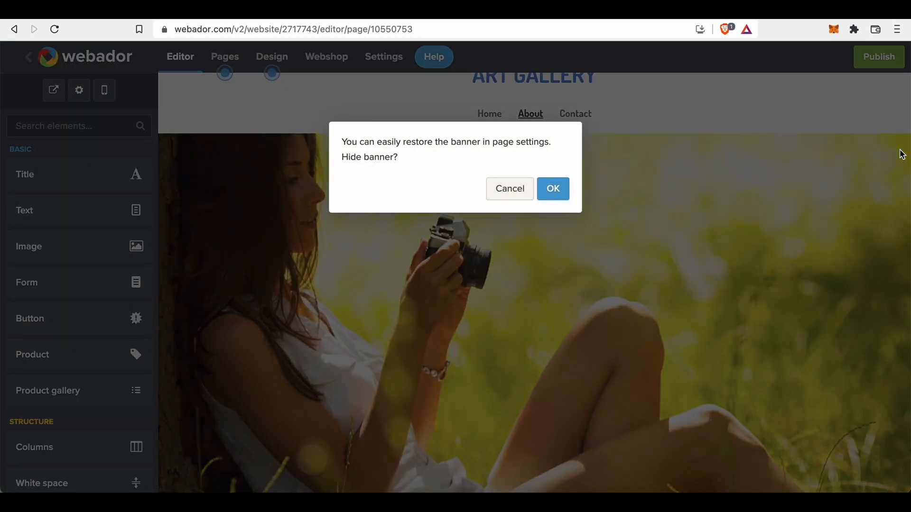
left_click(553, 189)
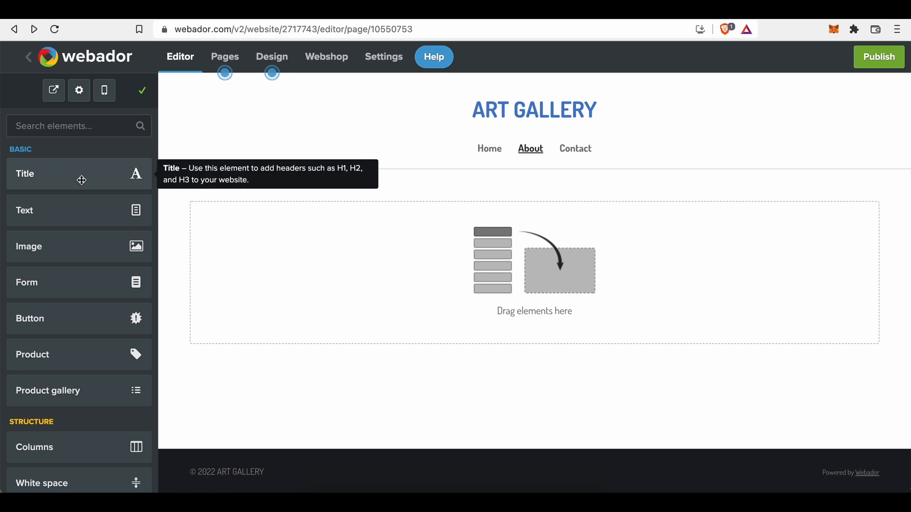
- Add a title element to the About page's empty content area and replace its text with "Our Story"
left_click_drag(76, 174, 386, 267)
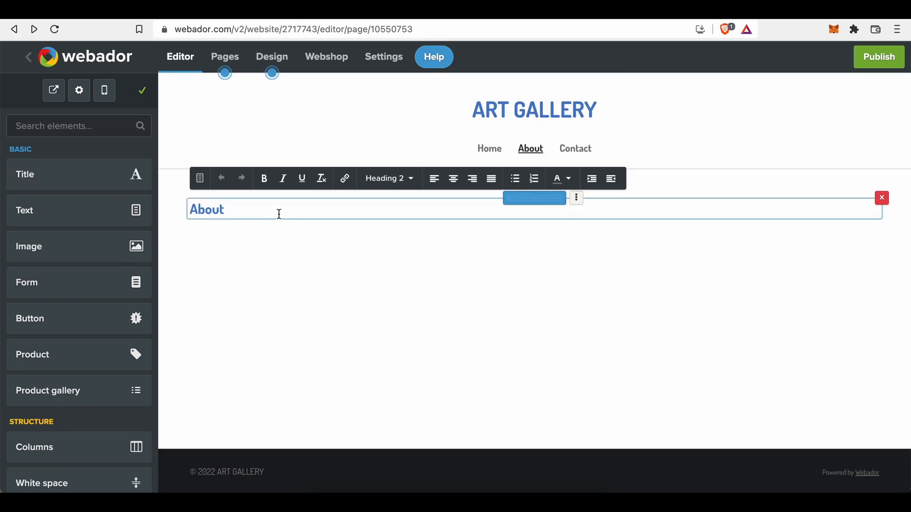
key("BackSpace")
key("BackSpace")
key("BackSpace")
key("BackSpace")
key("BackSpace")
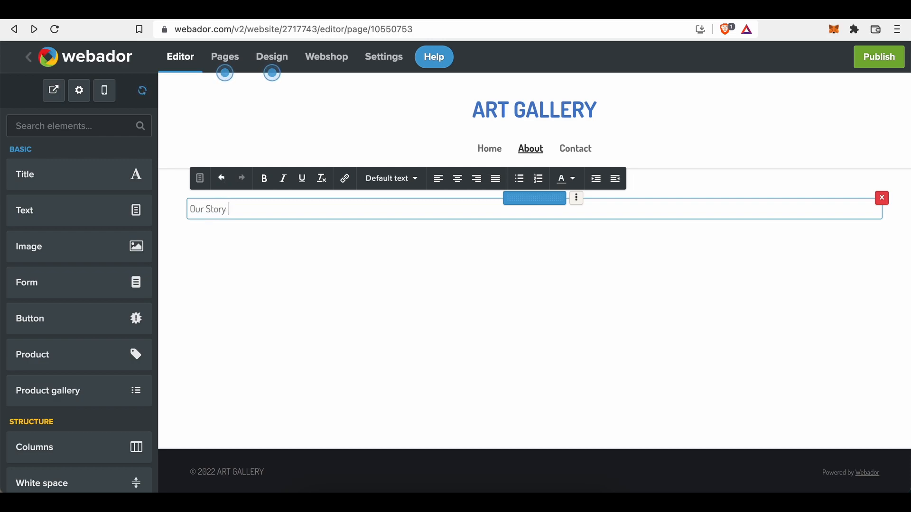
type("Our Story")
- Format the "Our Story" text on the About page as Heading 1
triple_click(295, 207)
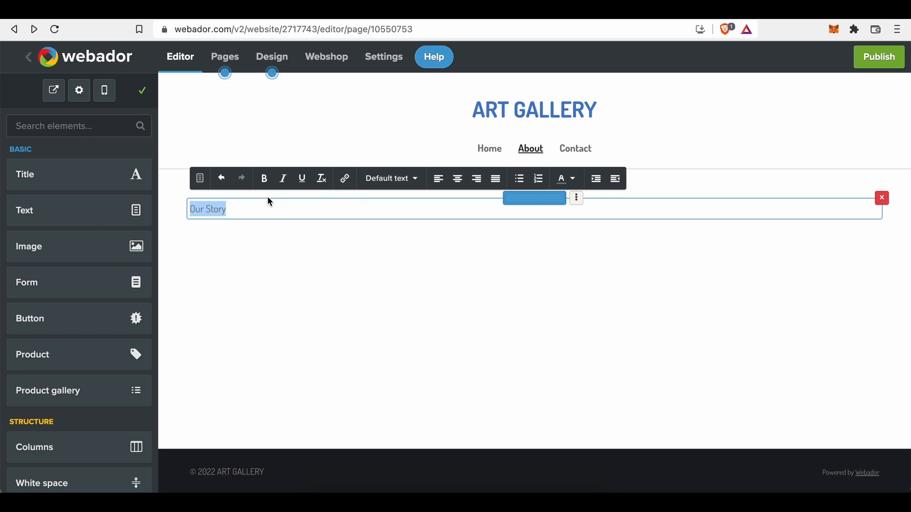
left_click(400, 179)
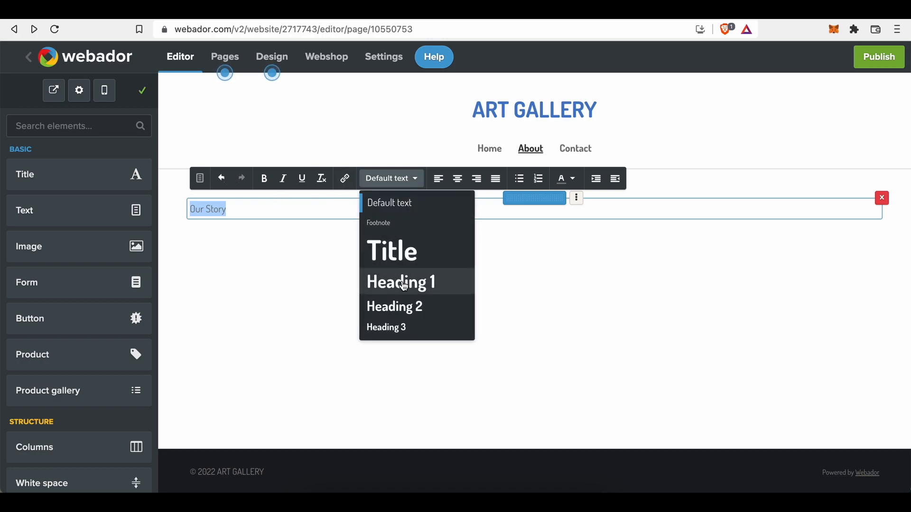
left_click(401, 284)
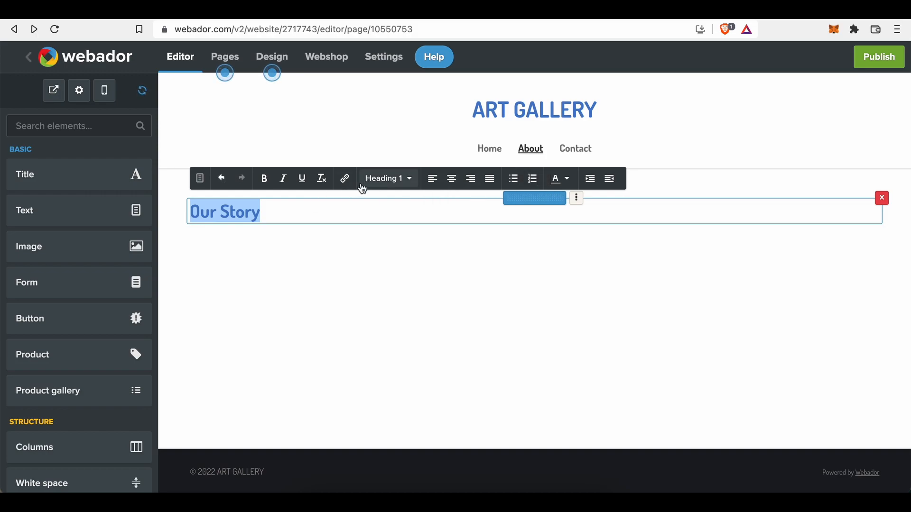
left_click(442, 249)
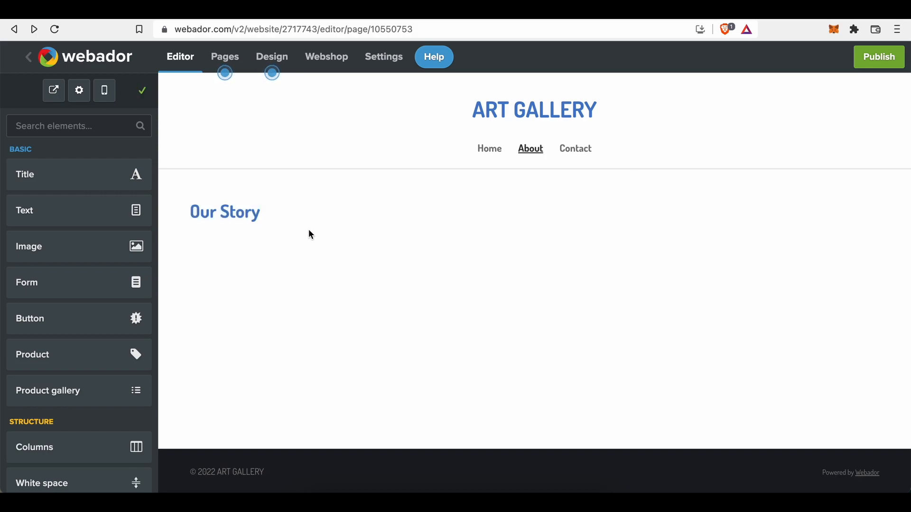
- Add a text element beneath the "Our Story" heading containing the placeholder text "abcde..."
left_click_drag(87, 222, 248, 277)
left_click(236, 236)
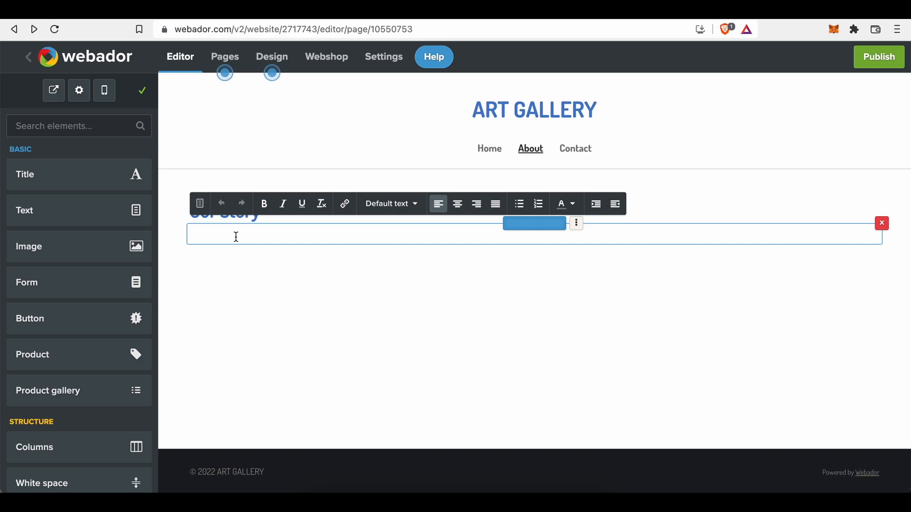
type("abcde")
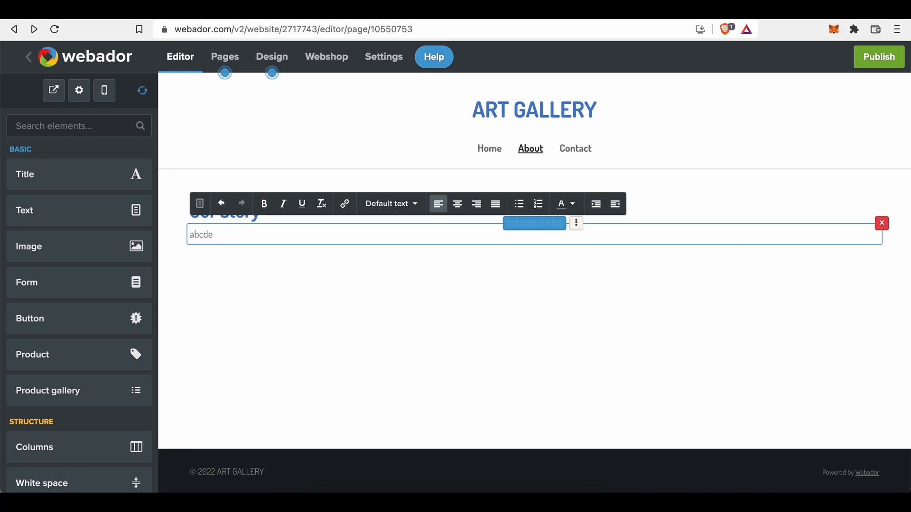
type("..")
left_click(332, 295)
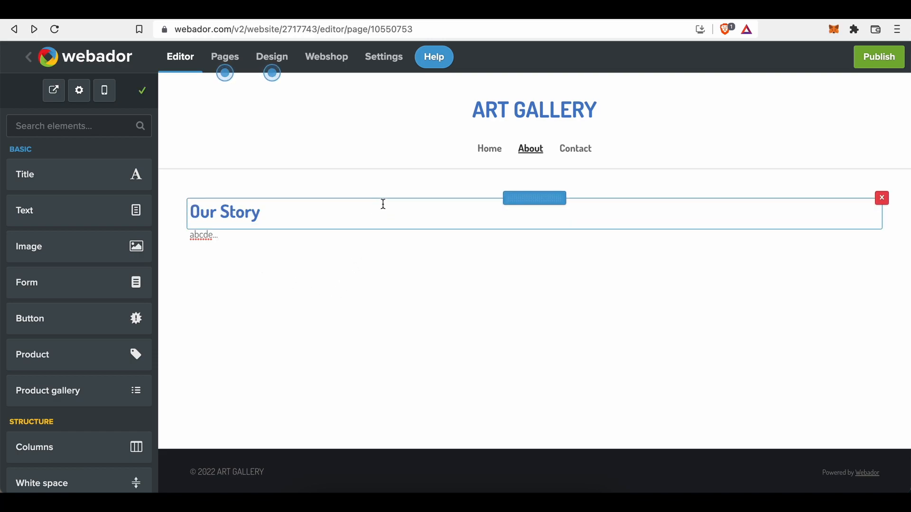
- View the Contact page, and add a new page named Portfolio without a banner to the site
left_click(575, 149)
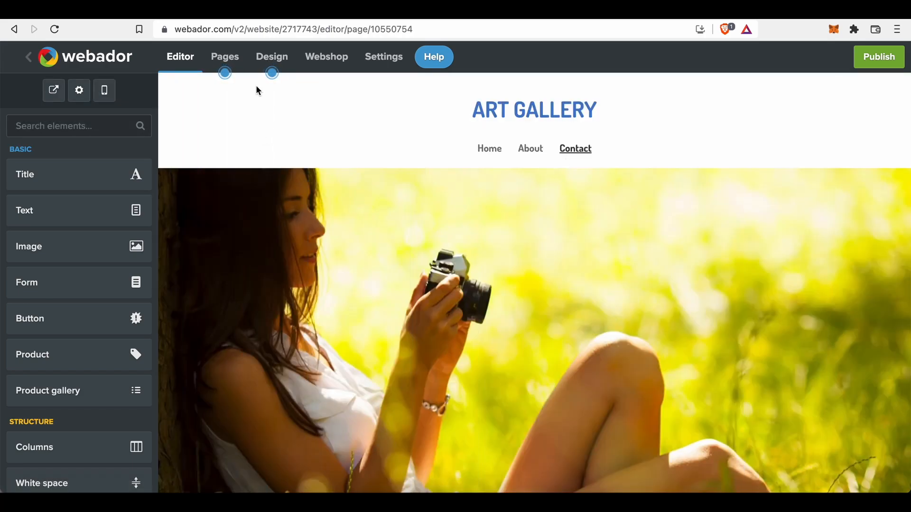
left_click(226, 59)
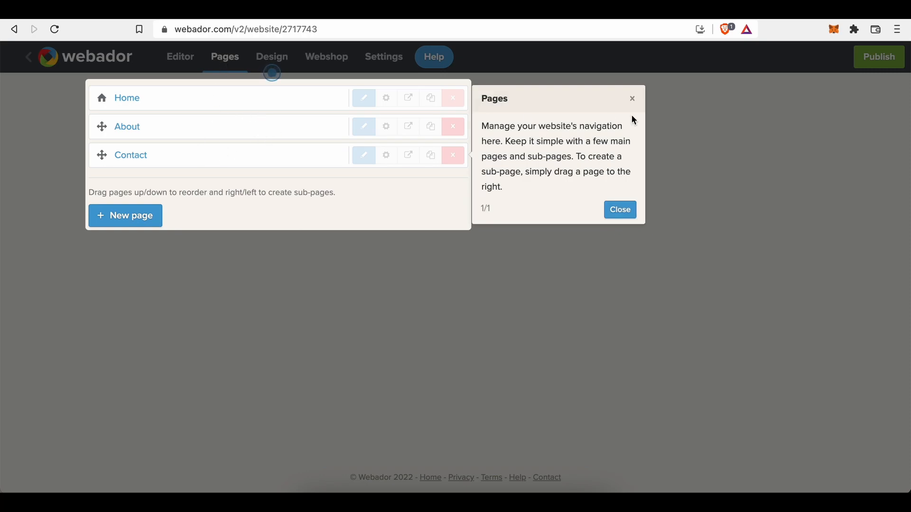
left_click(633, 99)
left_click(113, 218)
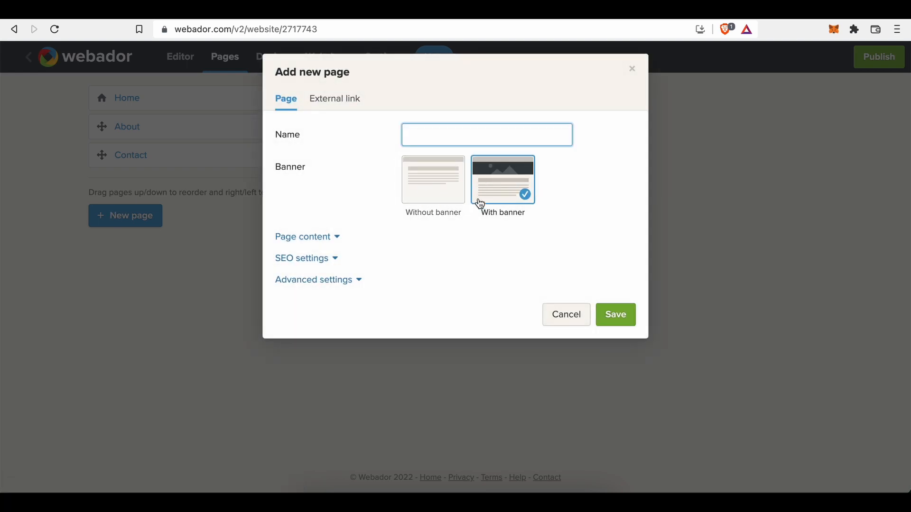
left_click(437, 184)
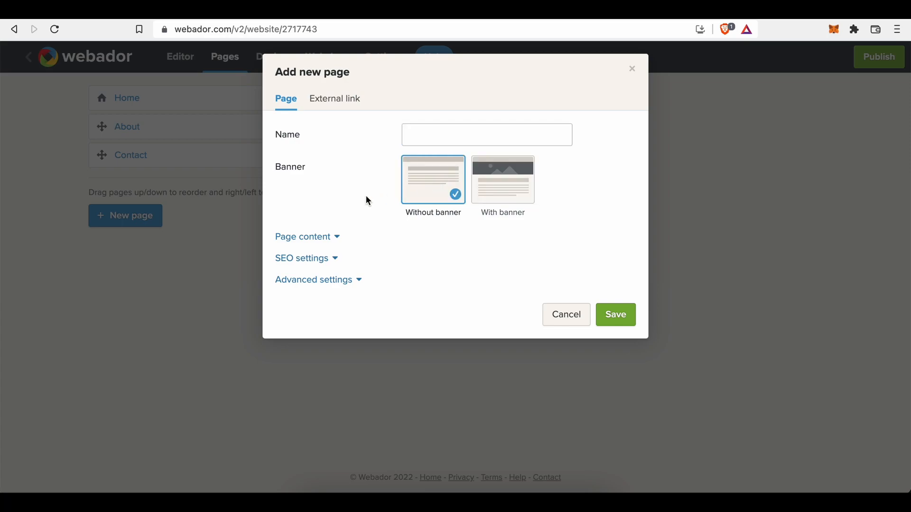
left_click(446, 134)
type("Portfolio")
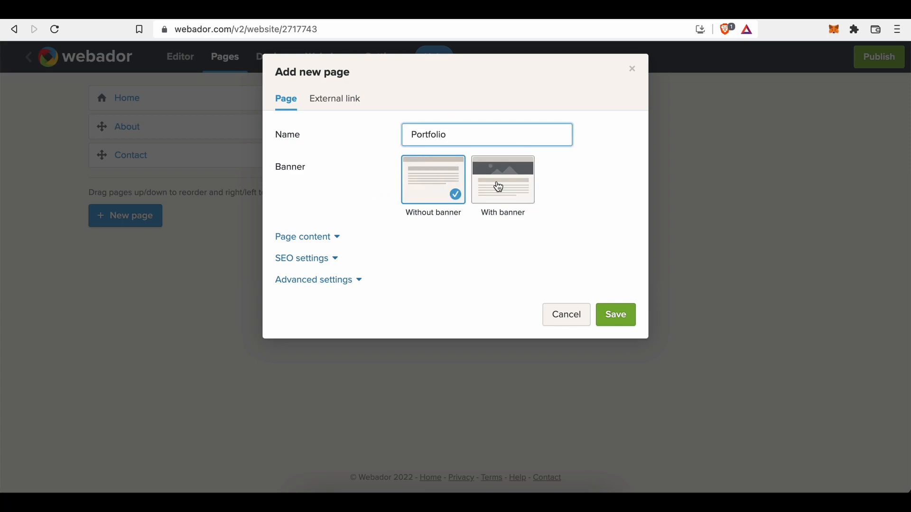
left_click(614, 315)
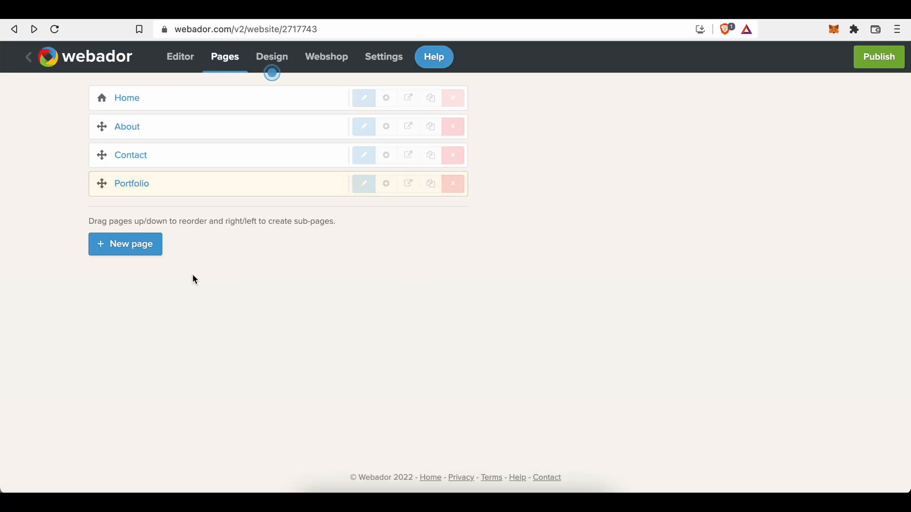
- Open the Portfolio page for editing and look over the elements available for it
left_click(182, 66)
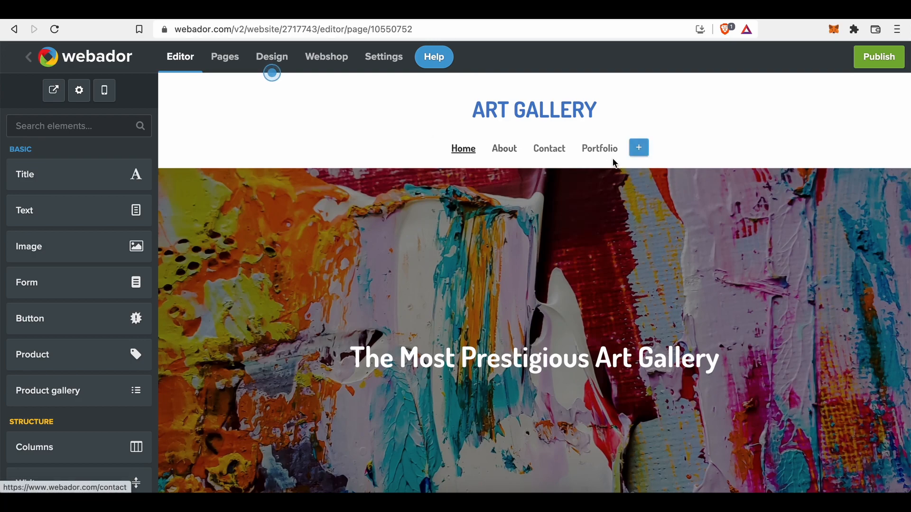
left_click(606, 151)
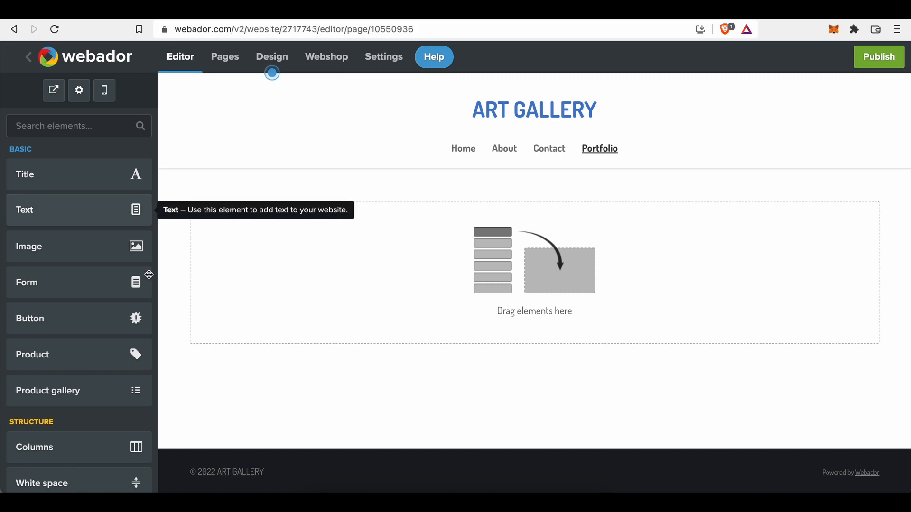
scroll(109, 266, "down", 1)
scroll(111, 269, "up", 1)
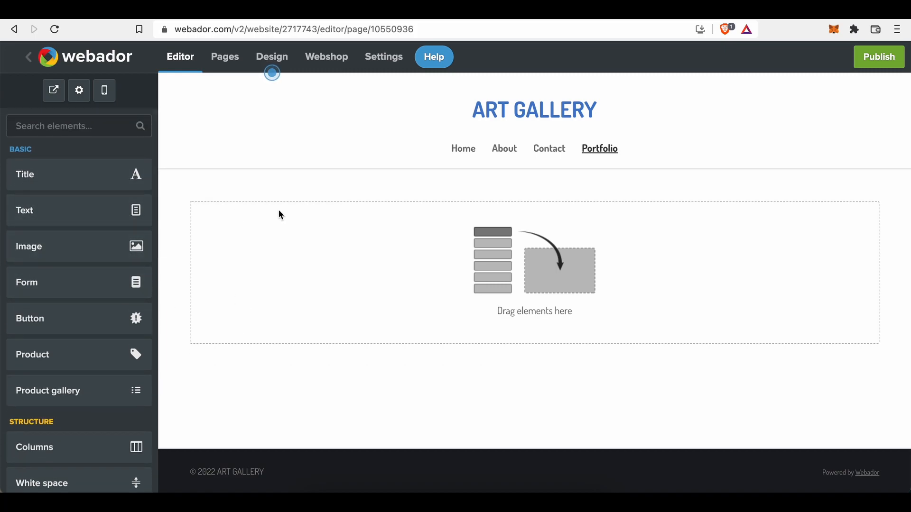
- Set the website design's accent color to red #da4444 and preview it on the Home and Portfolio pages
left_click(280, 62)
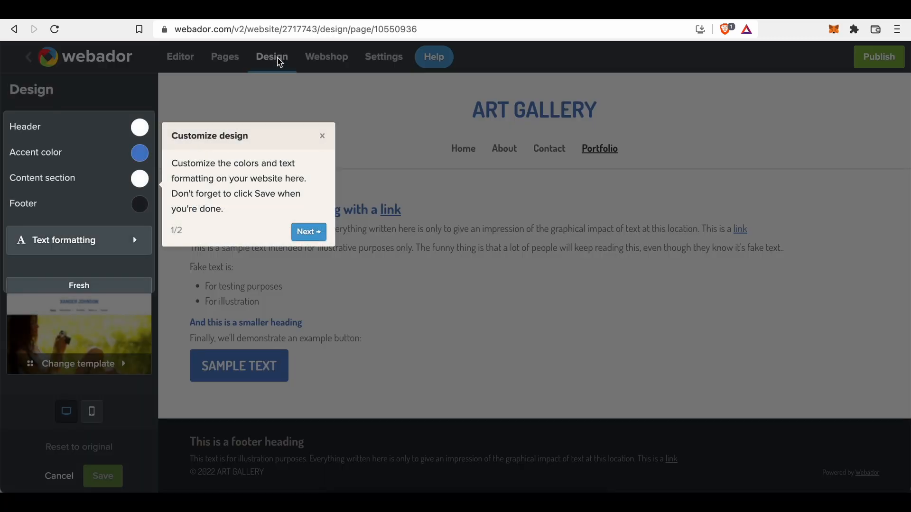
left_click(322, 136)
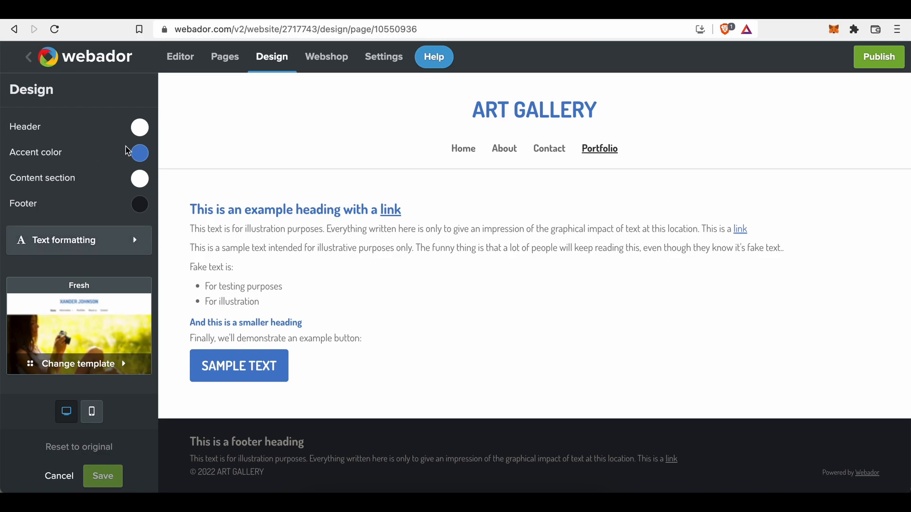
left_click(140, 159)
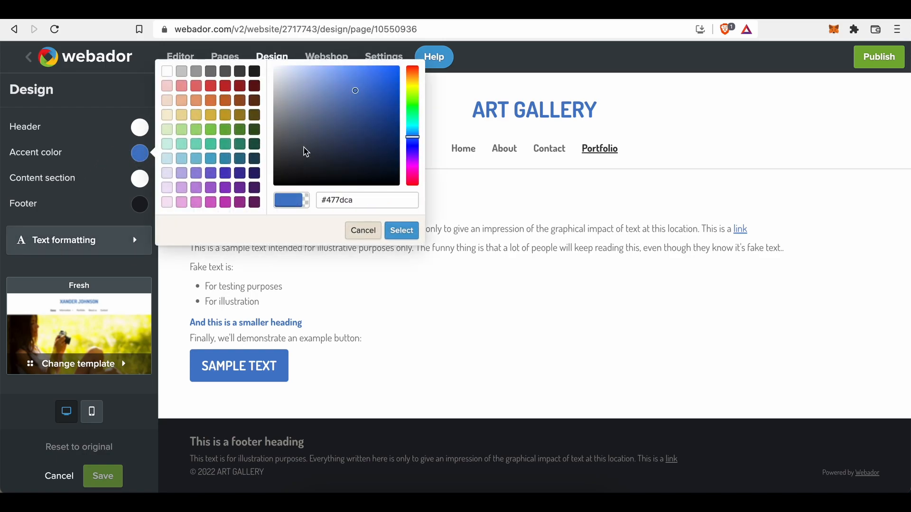
left_click(207, 88)
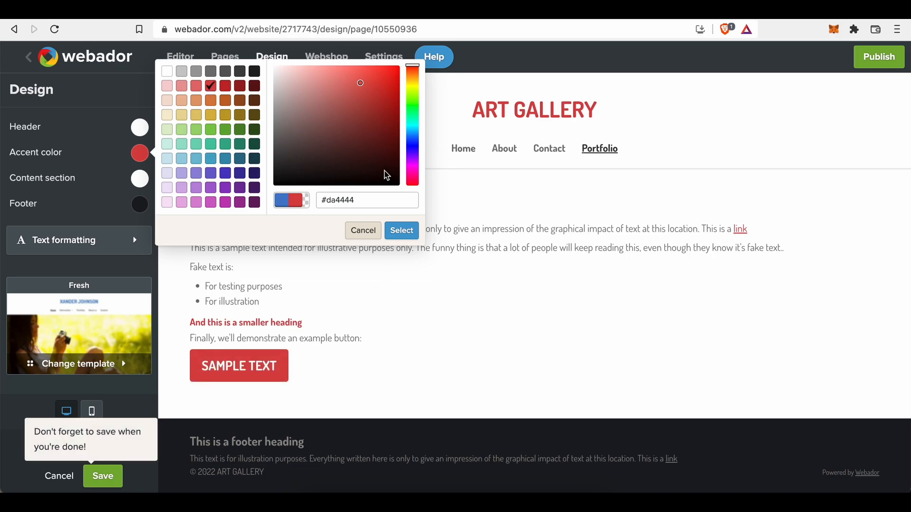
left_click(401, 231)
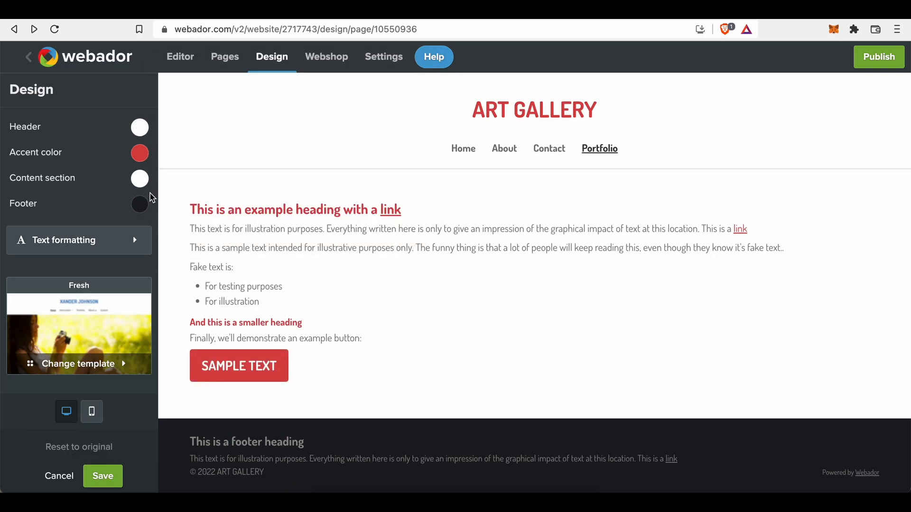
left_click(470, 149)
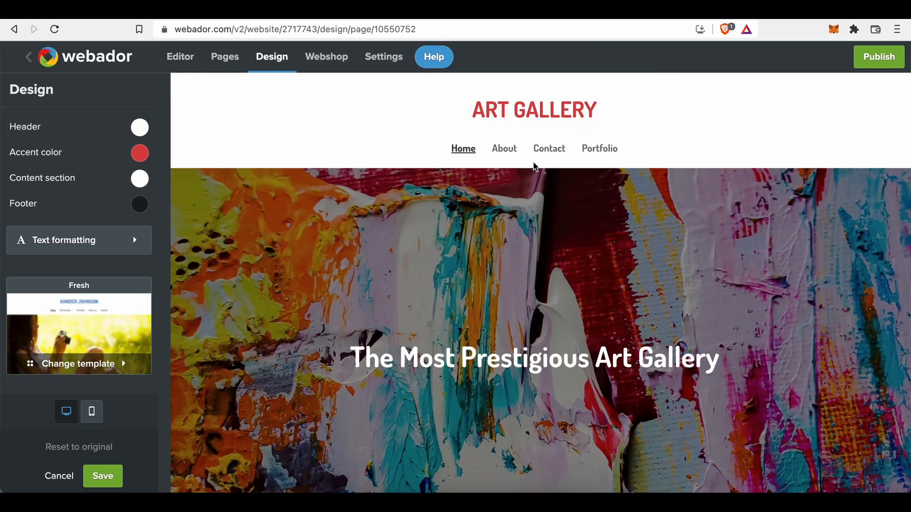
left_click(597, 152)
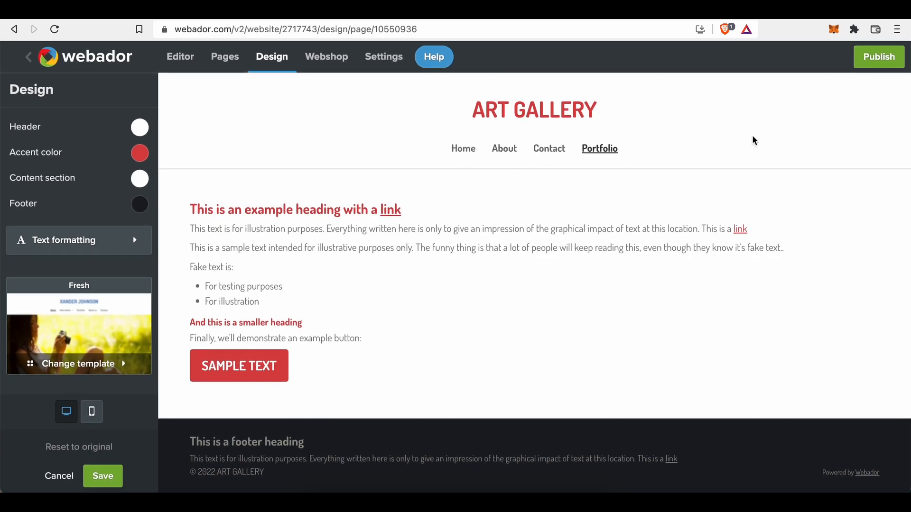
- Publish the website with the domain name Artportfolio, using the free subdomain artportfolio.webador.com
left_click(881, 59)
type("Artportfolio")
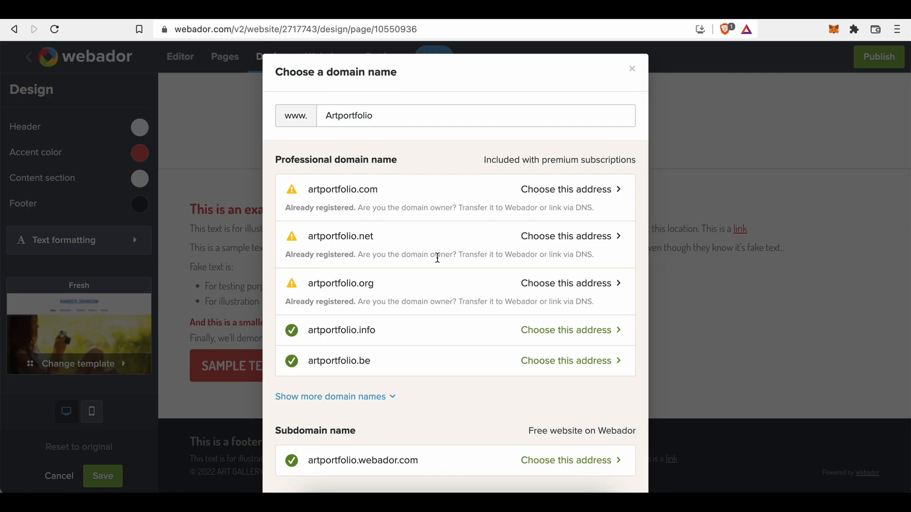
scroll(496, 360, "down", 2)
left_click(616, 394)
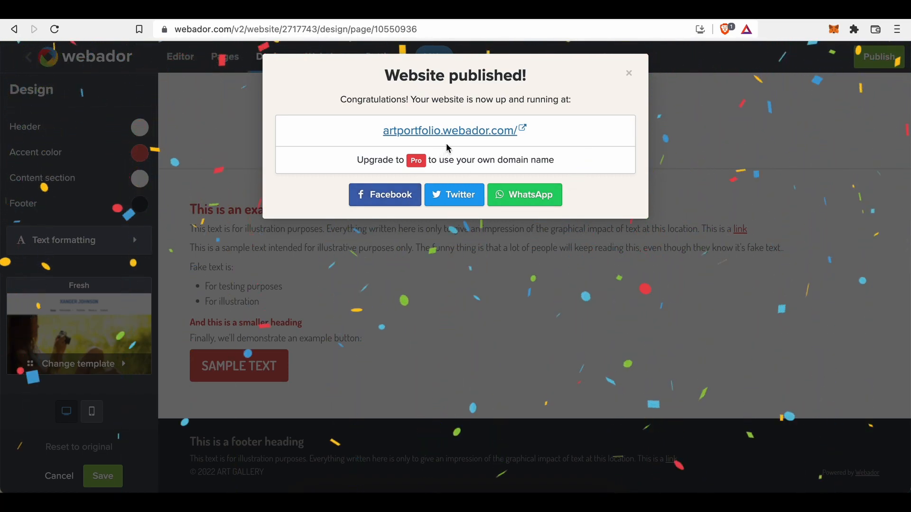
- Open the published website and look through its Home page and About page
left_click(466, 134)
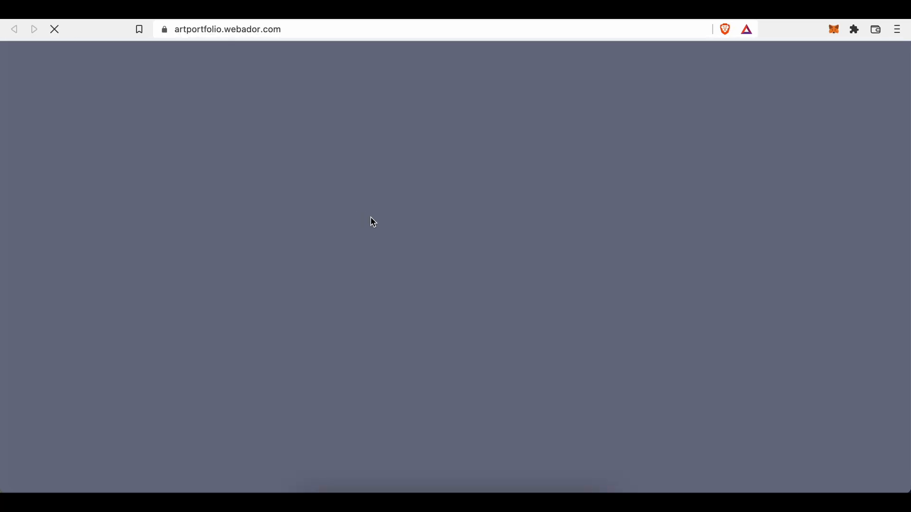
scroll(463, 324, "down", 10)
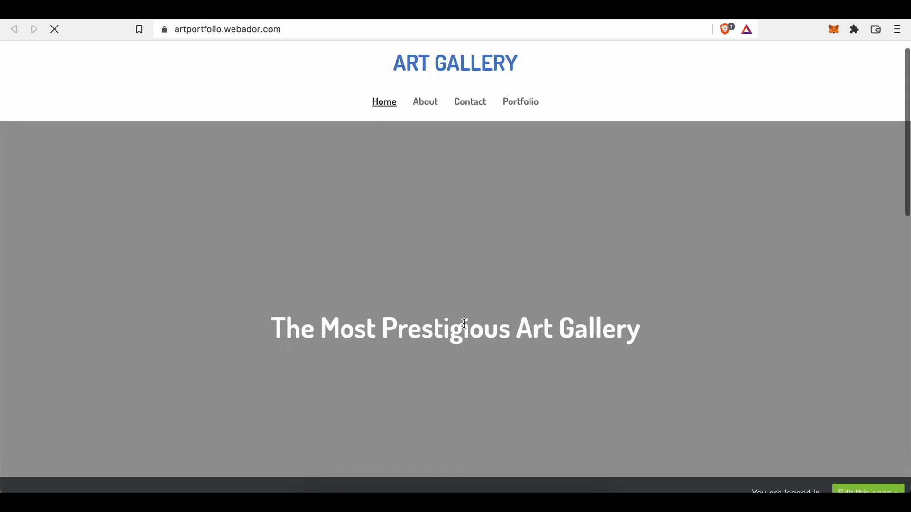
scroll(465, 330, "up", 10)
scroll(466, 327, "down", 15)
scroll(470, 289, "up", 15)
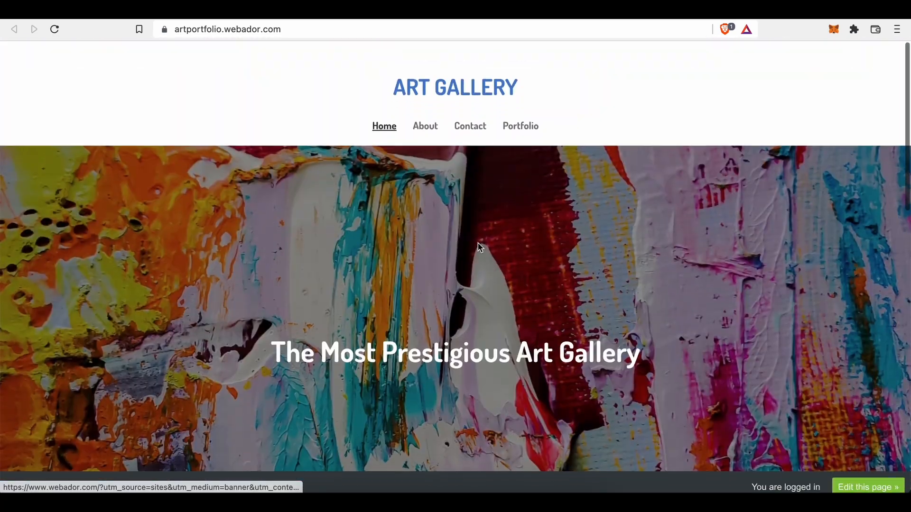
left_click(426, 119)
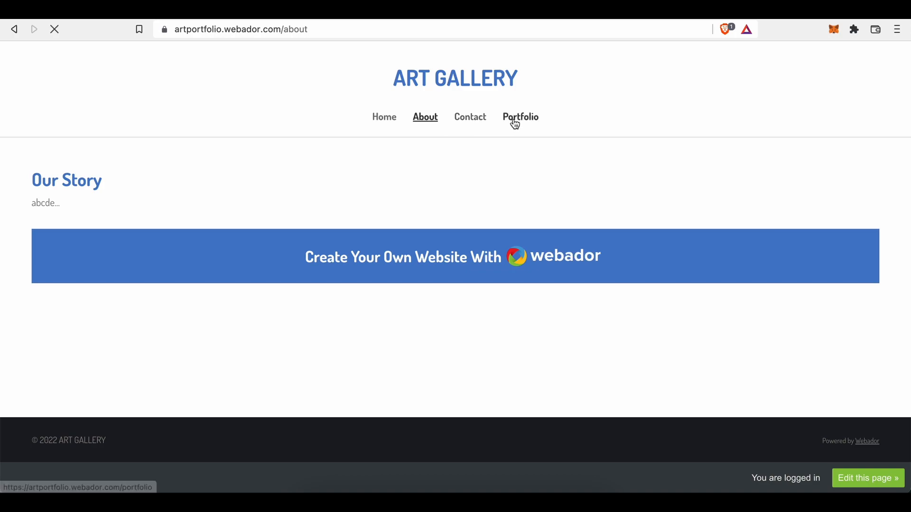
- View the published website's Portfolio and Contact pages, and return to its Home page
left_click(513, 119)
left_click(470, 117)
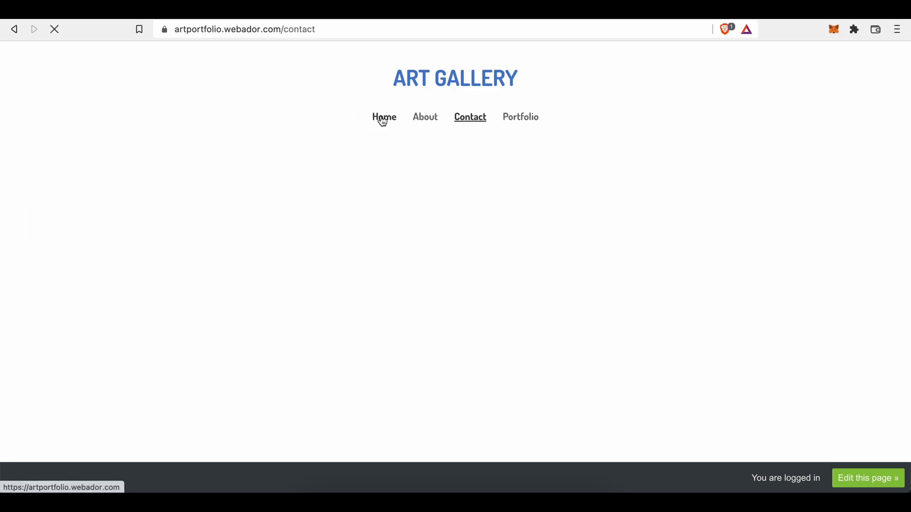
left_click(383, 118)
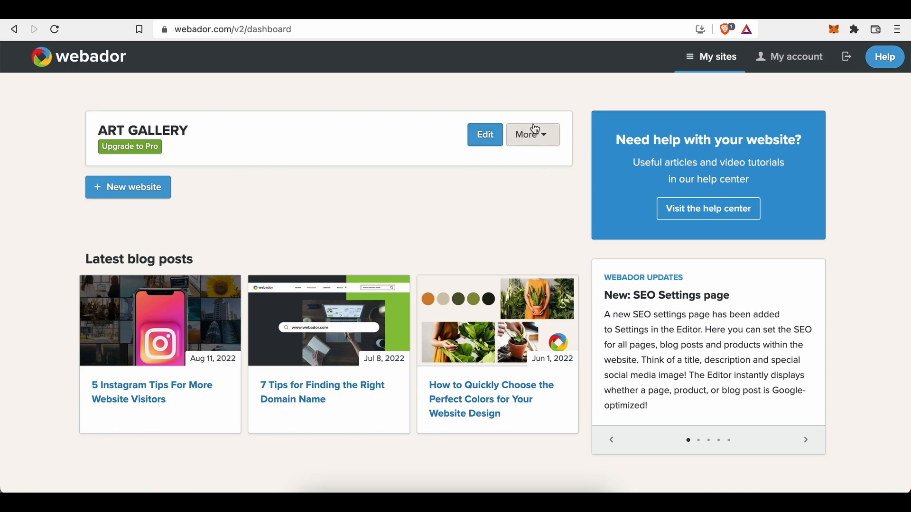
- Look at the ART GALLERY site's visitor statistics, try to view the location statistics, and return to the sites dashboard
left_click(535, 138)
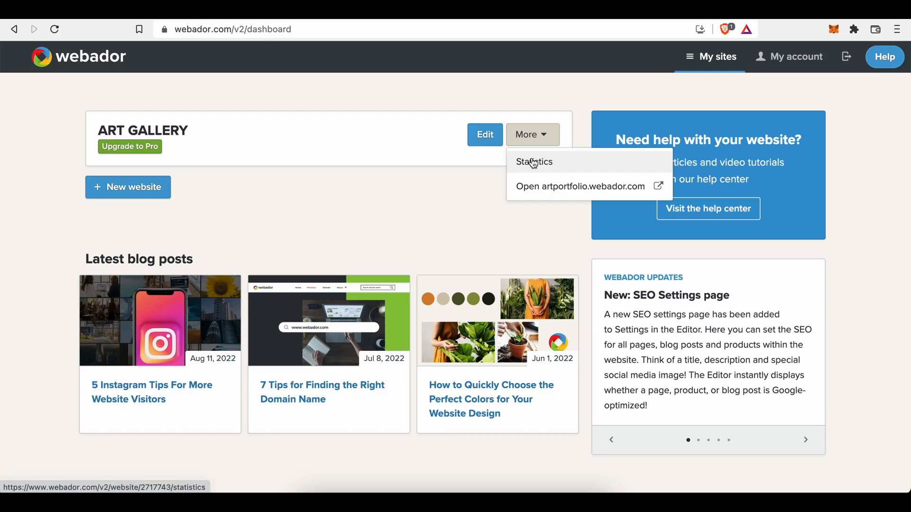
left_click(535, 162)
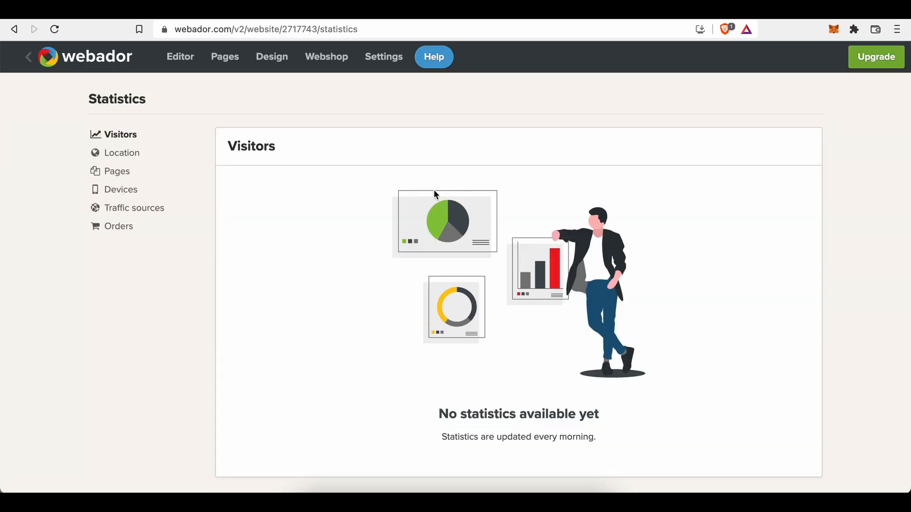
left_click(111, 152)
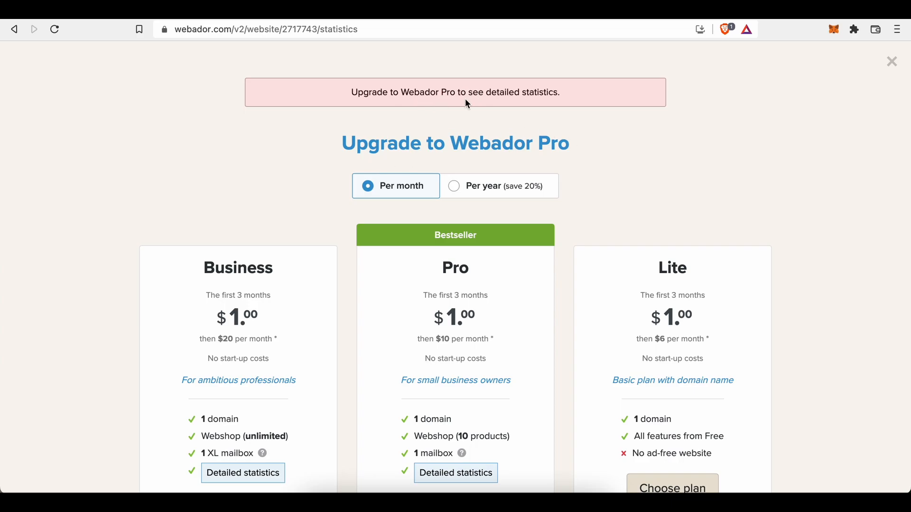
left_click(889, 71)
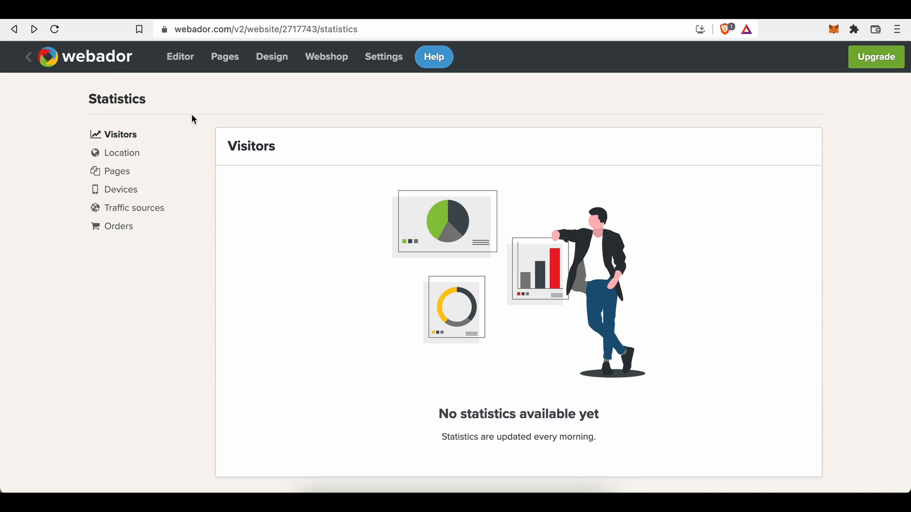
left_click(34, 58)
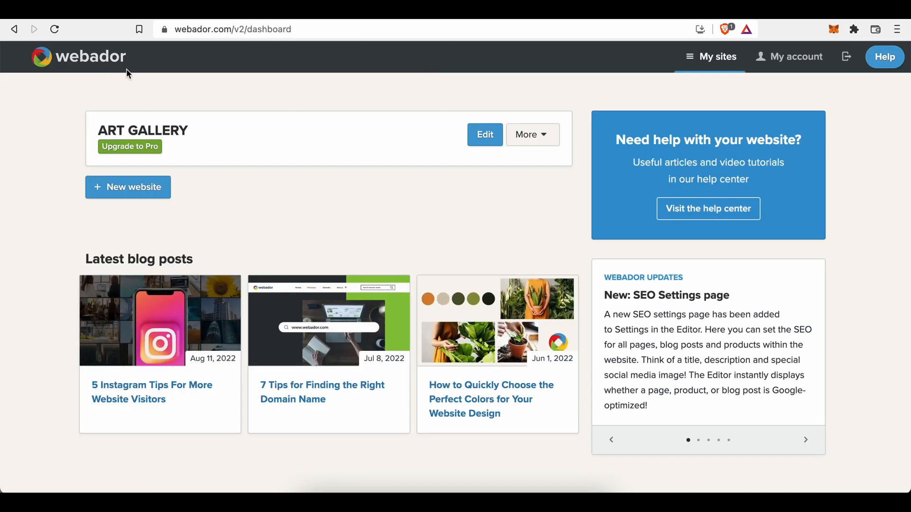